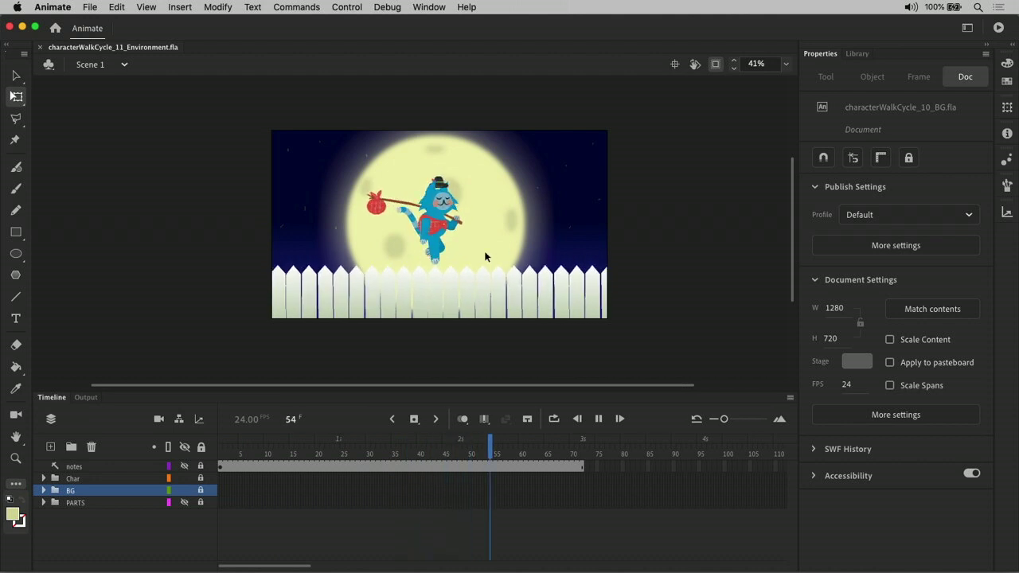
# Stop playback at frame 46, expand the Char folder and select the catComp layer
pyautogui.click(598, 419)
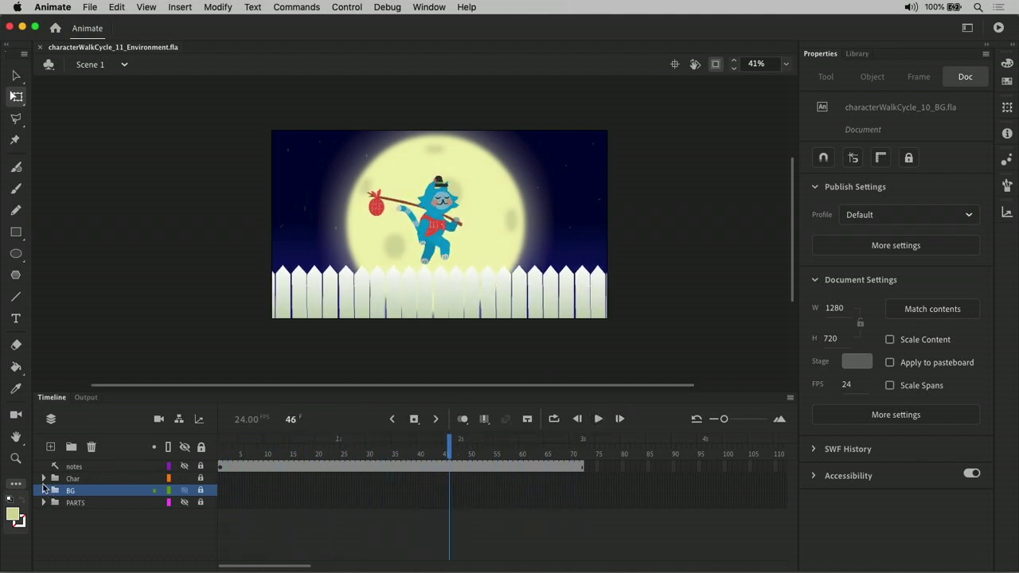
pyautogui.click(44, 478)
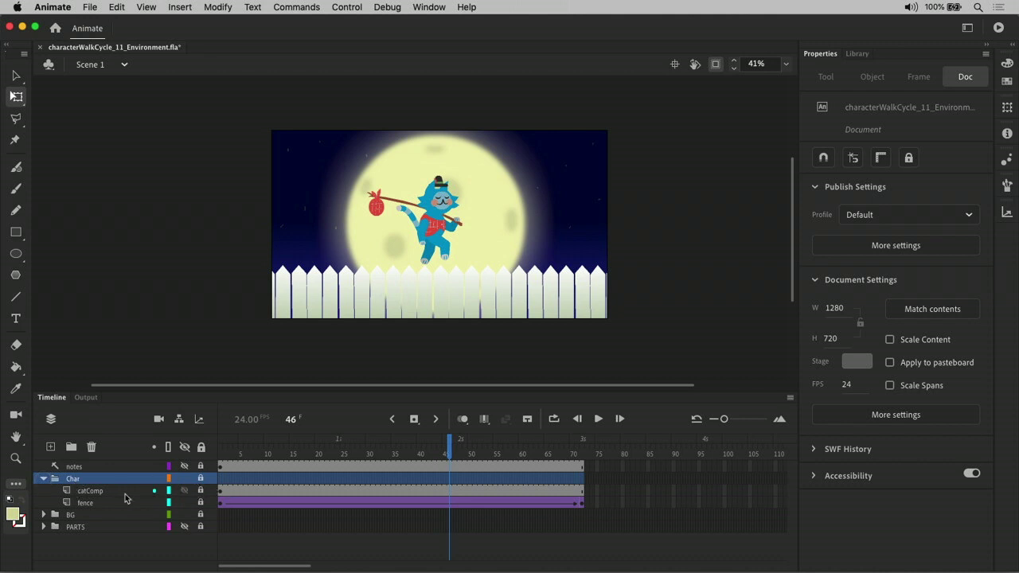
pyautogui.click(97, 491)
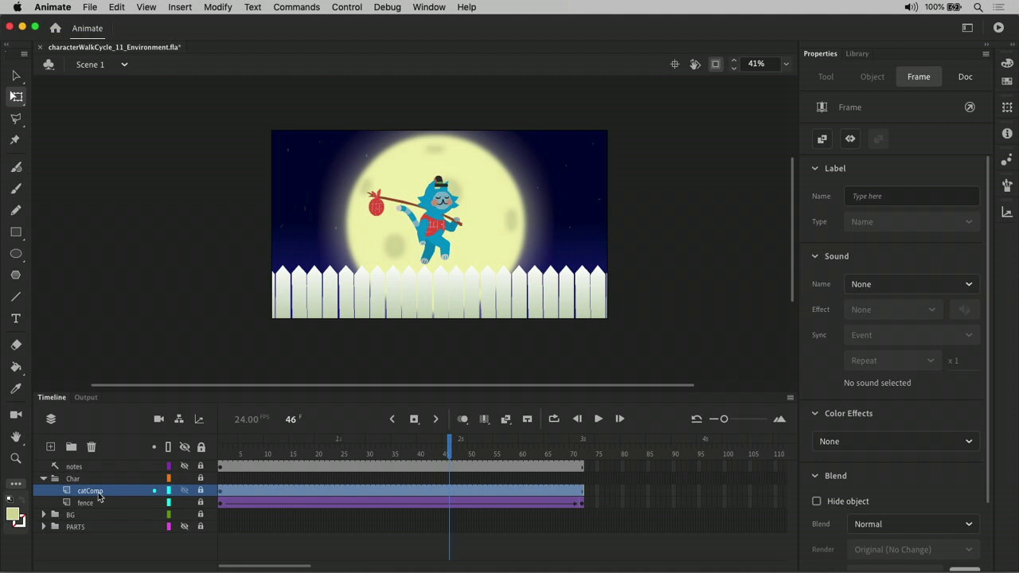
# Duplicate the catComp and fence layers
pyautogui.rightClick(92, 499)
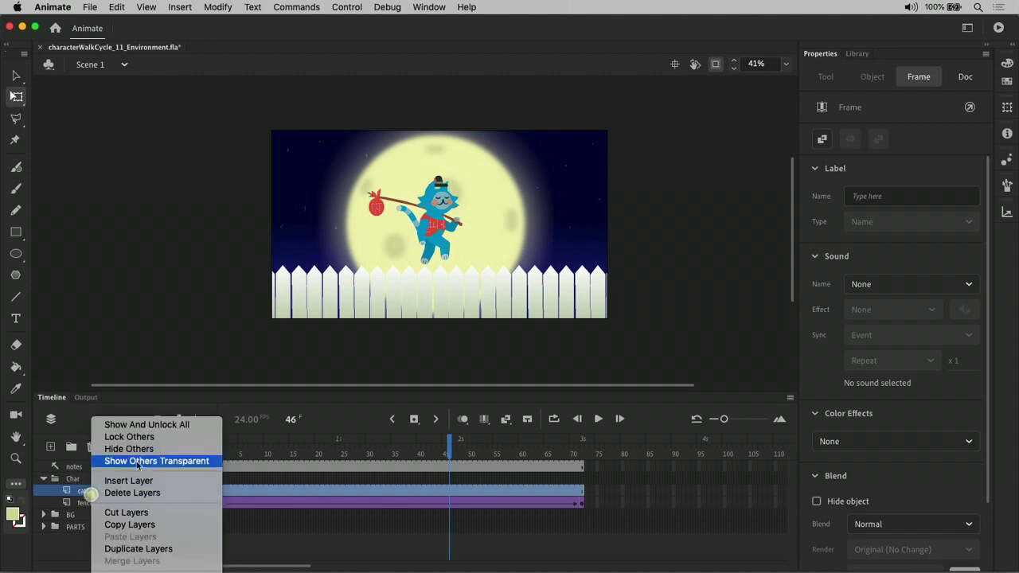
pyautogui.click(137, 549)
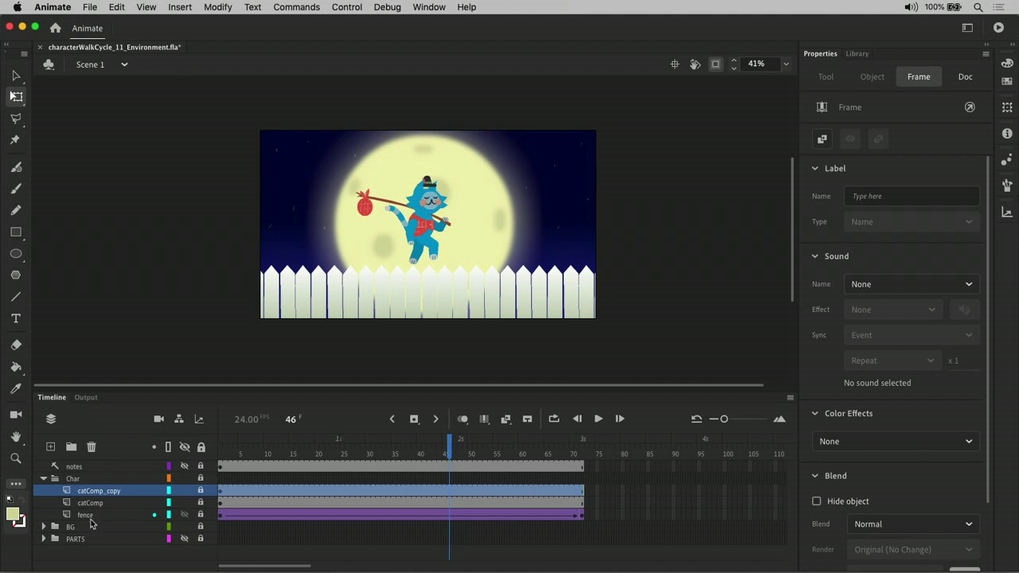
pyautogui.click(85, 516)
pyautogui.doubleClick(83, 516)
pyautogui.rightClick(72, 516)
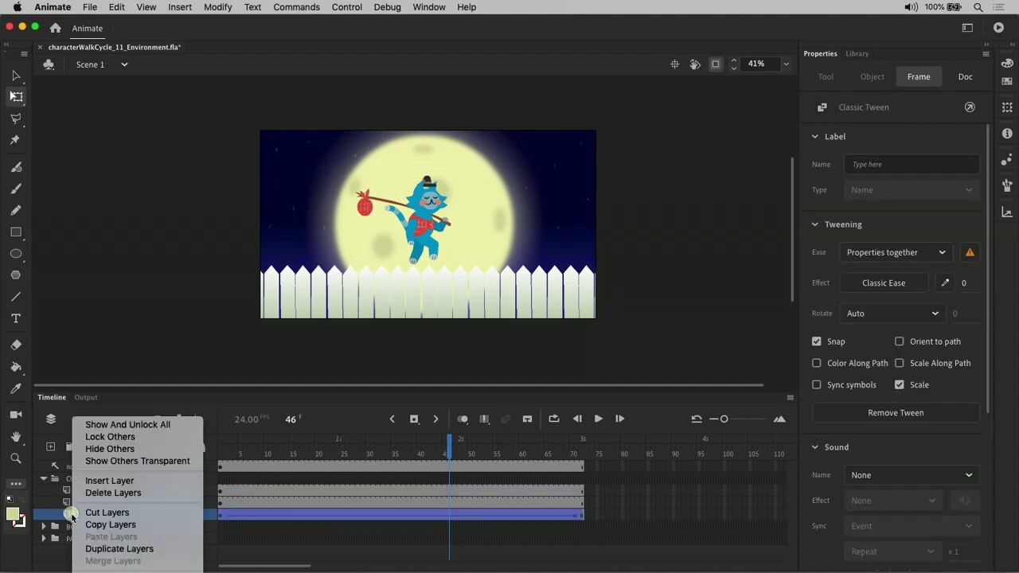
pyautogui.click(107, 549)
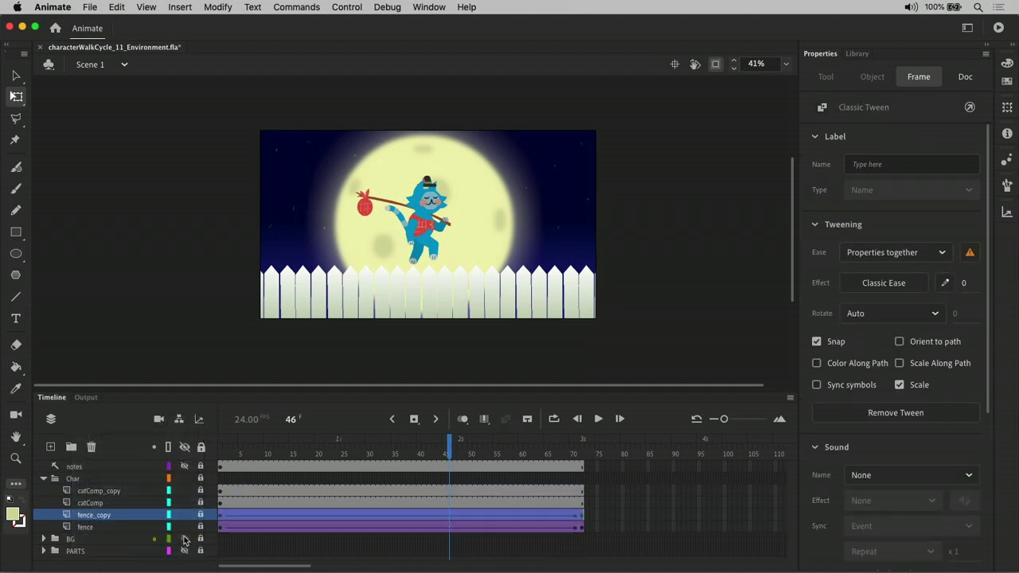
# Hide catComp and fence_copy, and rename catComp_copy to 'shadow'
pyautogui.moveTo(184, 516); pyautogui.dragTo(185, 491)
pyautogui.click(93, 490)
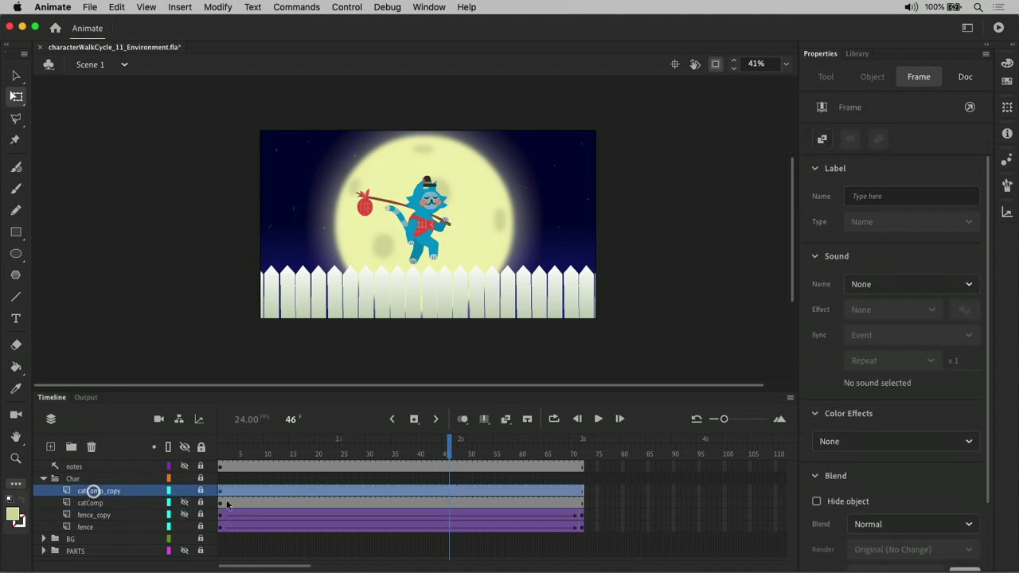
pyautogui.doubleClick(95, 492)
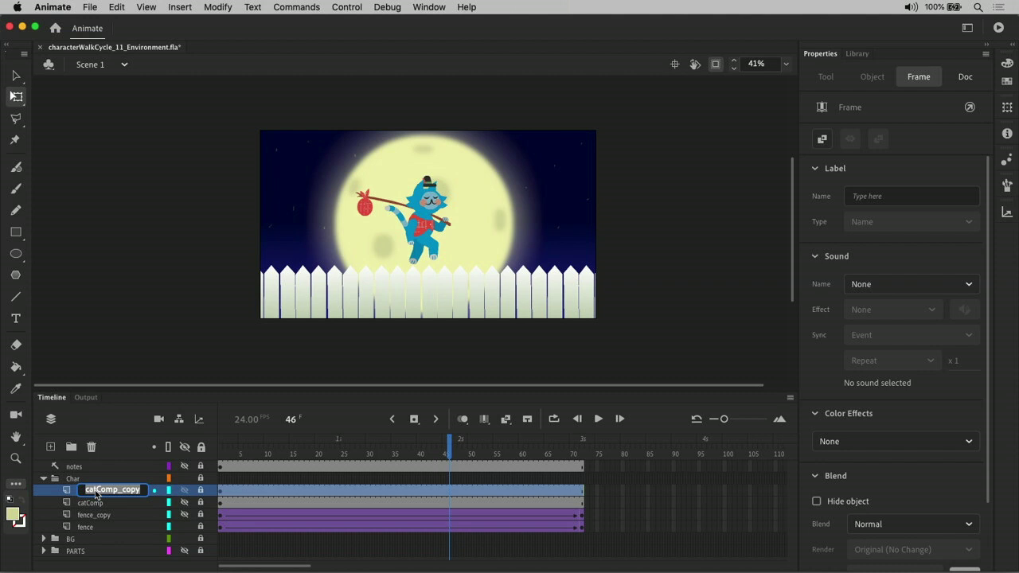
pyautogui.write('shadow')
pyautogui.press('Return')
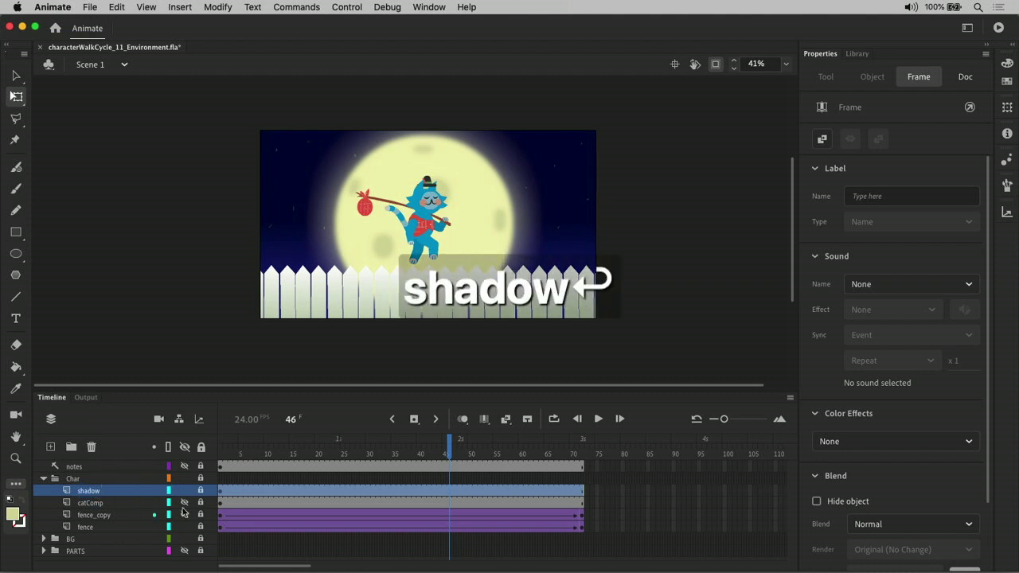
pyautogui.click(221, 490)
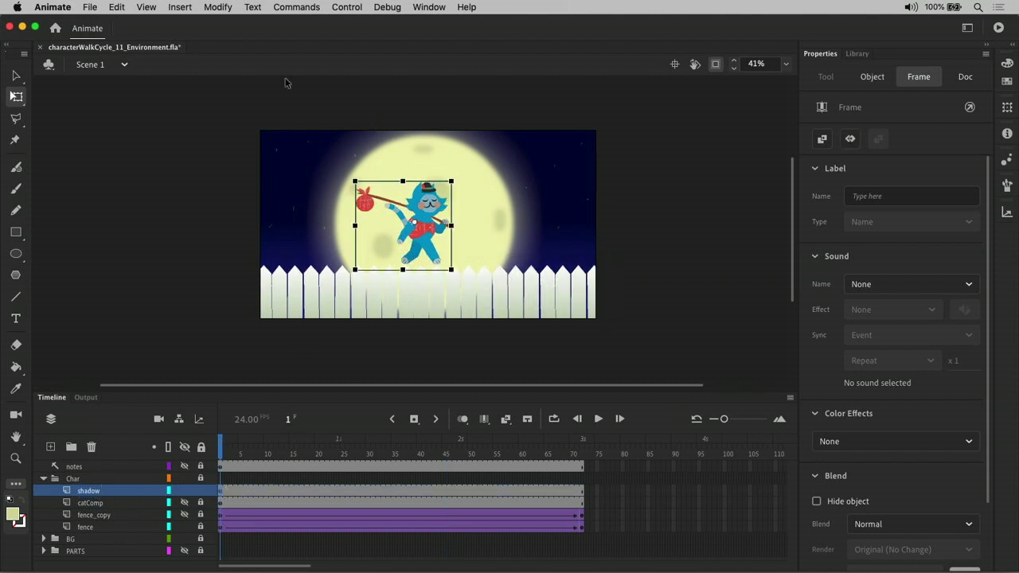
# Flip the shadow cat vertically and move it down to Y 696.15 below the fence
pyautogui.click(219, 6)
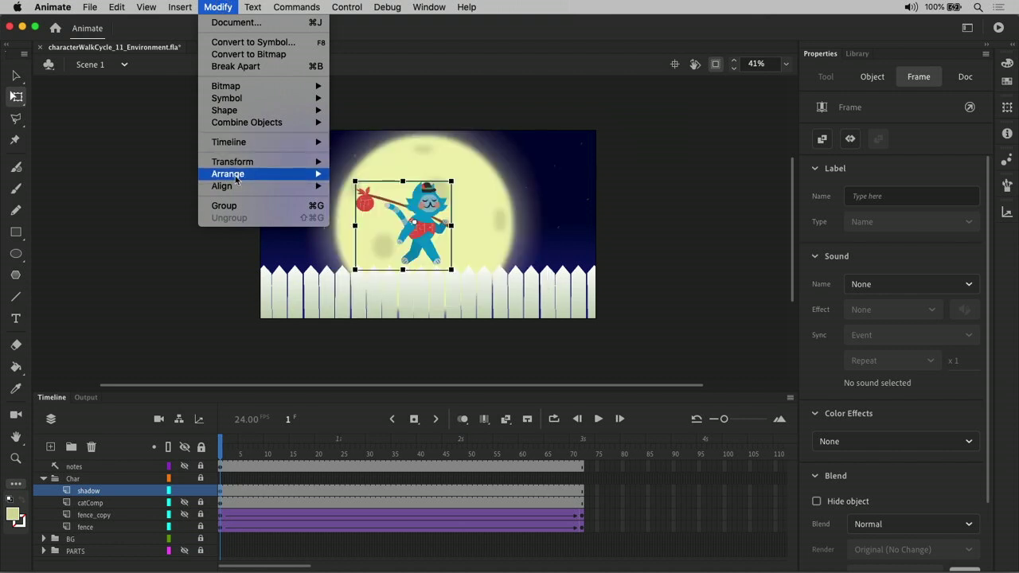
pyautogui.moveTo(236, 166)
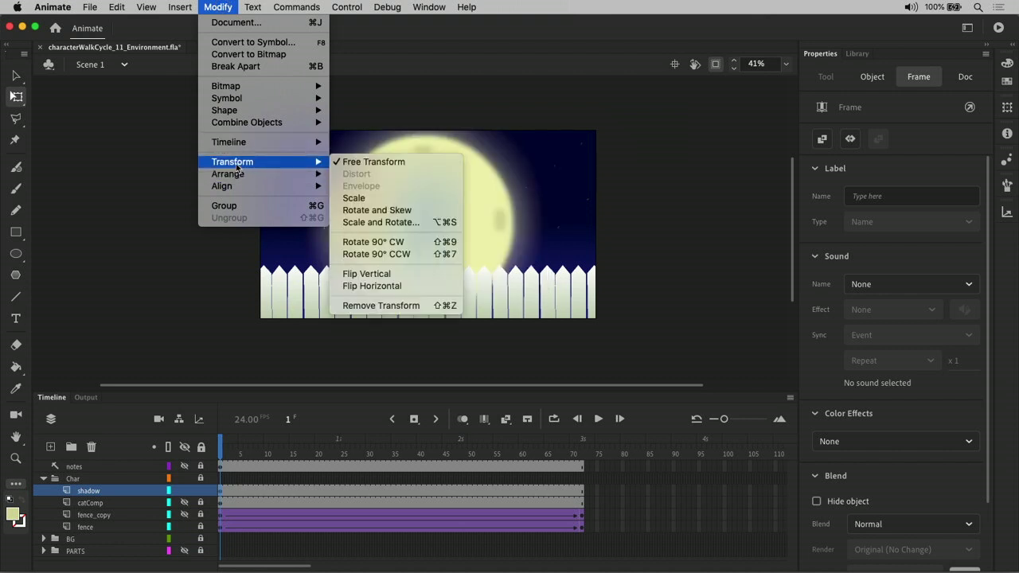
pyautogui.click(412, 274)
pyautogui.moveTo(423, 209); pyautogui.dragTo(424, 299)
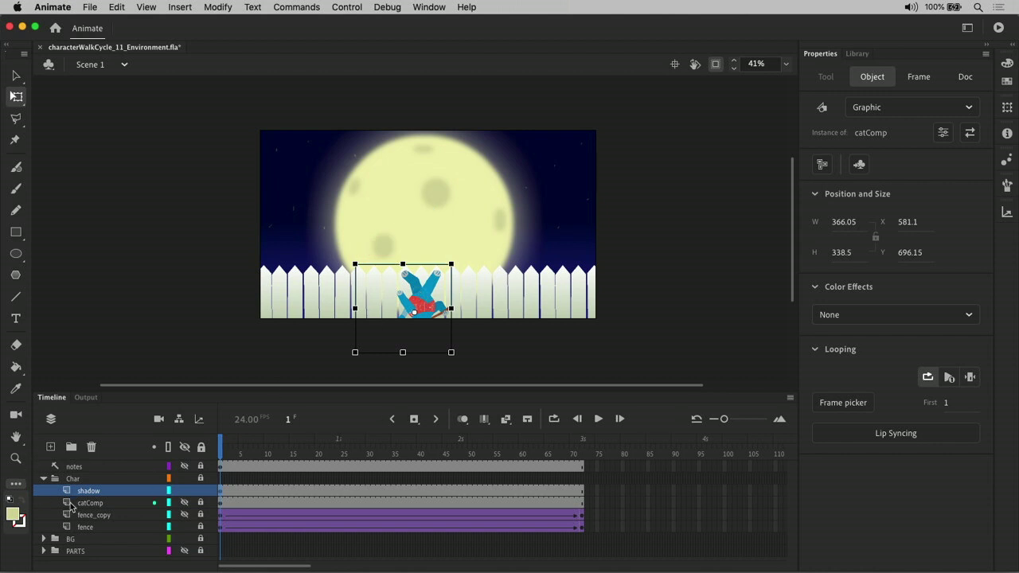
# Show catComp again and nudge the flipped shadow so its feet meet the cat's feet
pyautogui.click(184, 502)
pyautogui.press('z')
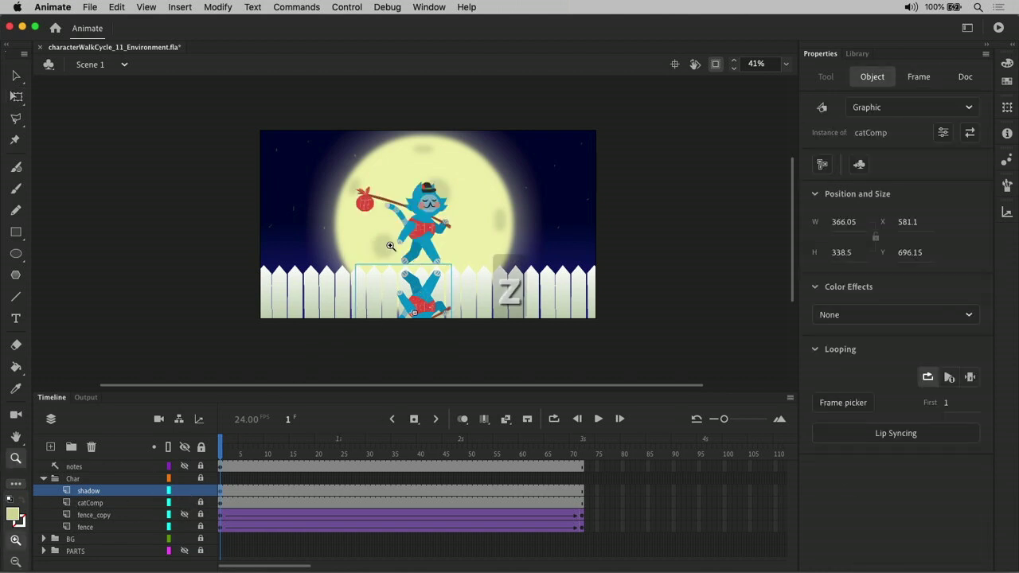
pyautogui.moveTo(384, 240); pyautogui.dragTo(470, 295)
pyautogui.hotkey('shift', 'Up')
pyautogui.hotkey('shift', 'Up')
pyautogui.hotkey('shift', 'Up')
pyautogui.hotkey('shift', 'Up')
pyautogui.hotkey('shift', 'Up')
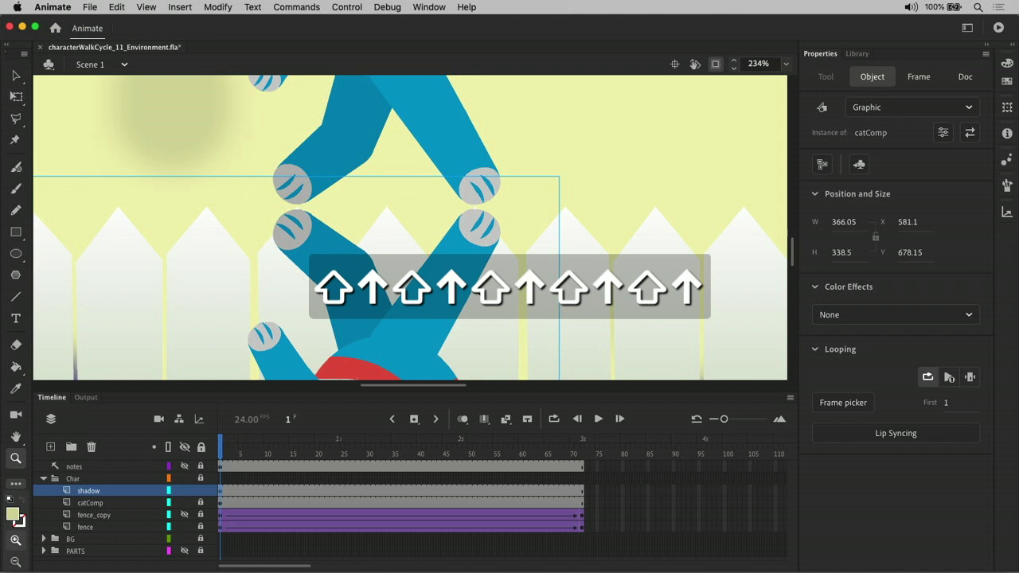
pyautogui.press('Down')
pyautogui.press('Down')
pyautogui.press('Down')
pyautogui.press('Down')
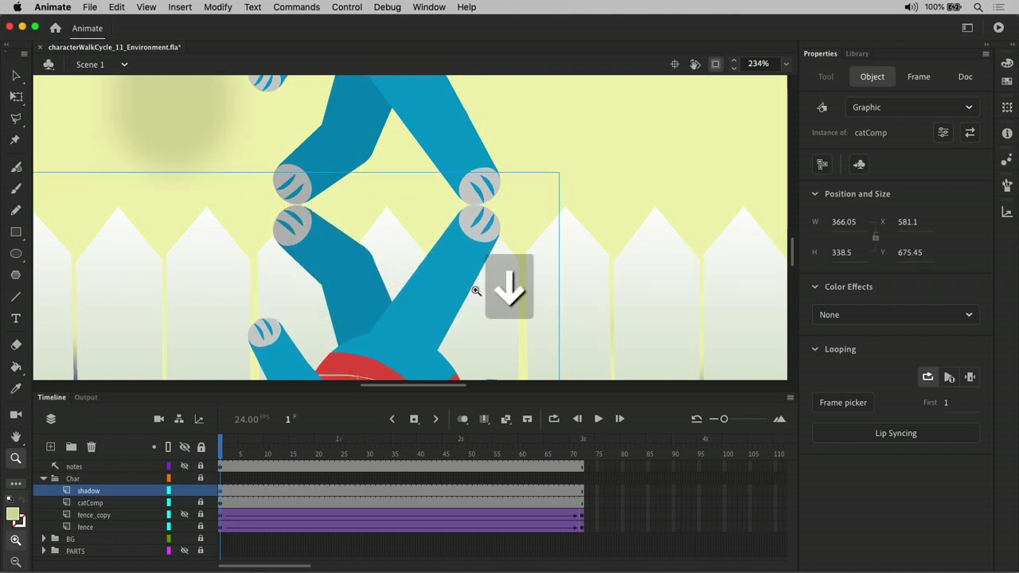
pyautogui.press('Up')
pyautogui.press('super+minus')
pyautogui.press('super+minus')
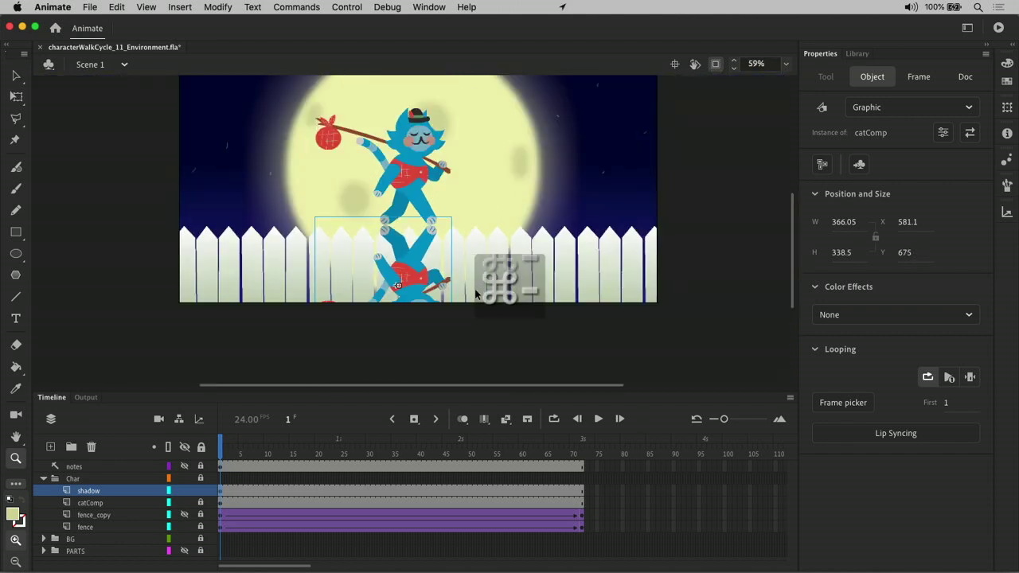
# Turn off Clip content and skew the shadow's bottom toward the lower left
pyautogui.click(715, 64)
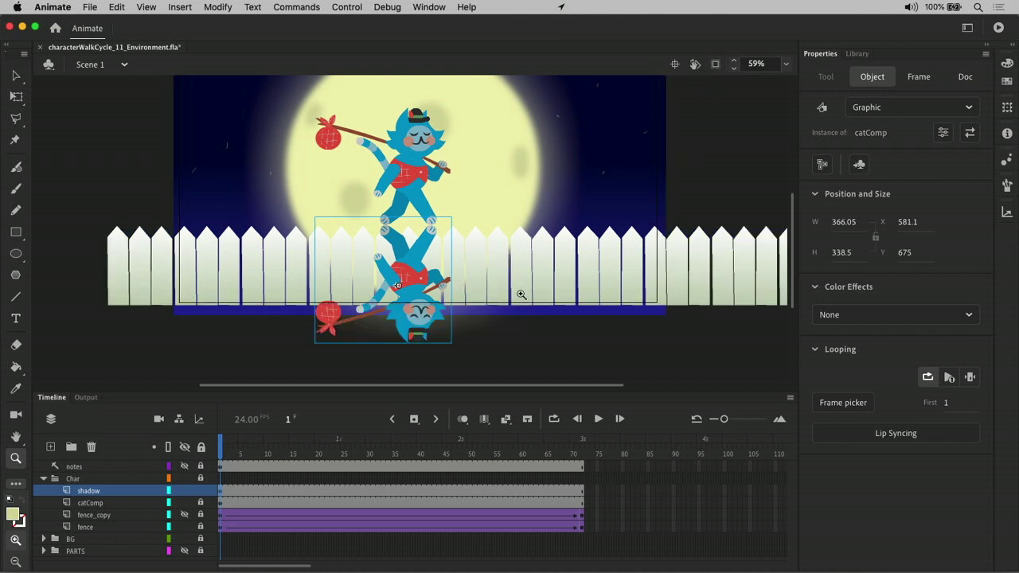
pyautogui.press('space')
pyautogui.moveTo(508, 294); pyautogui.dragTo(541, 269)
pyautogui.press('q')
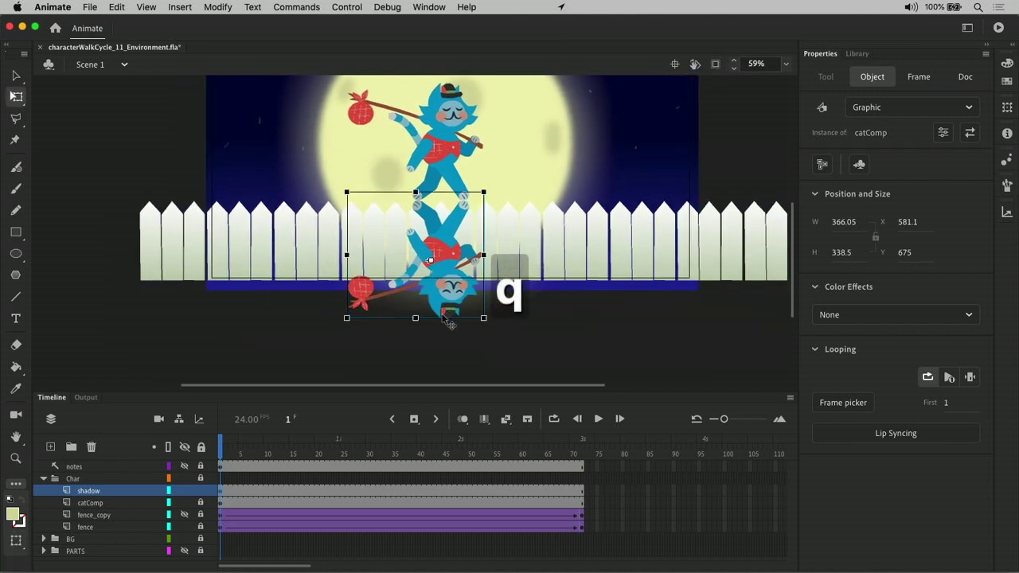
pyautogui.moveTo(412, 319); pyautogui.dragTo(362, 355)
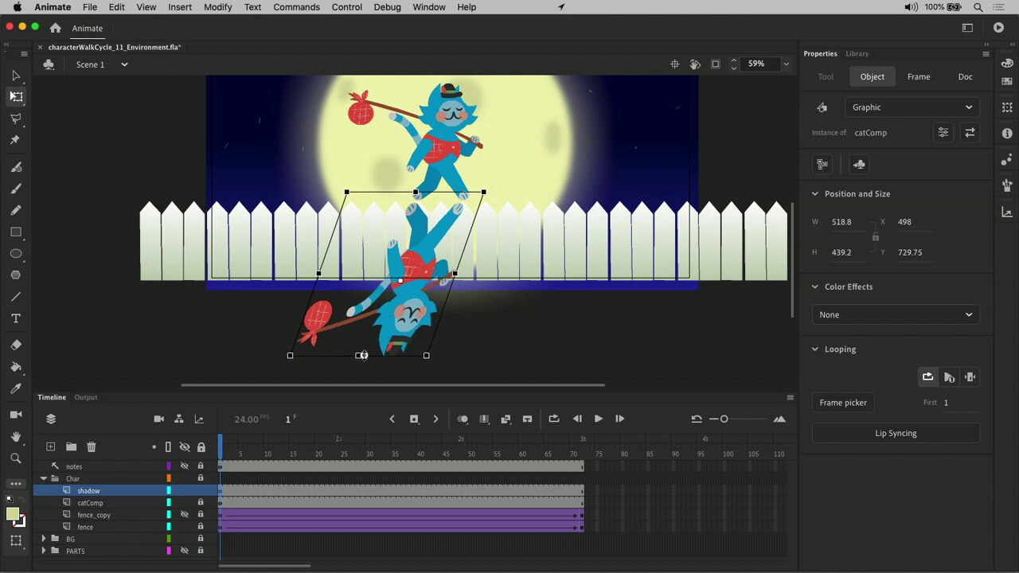
pyautogui.moveTo(437, 230); pyautogui.dragTo(440, 228)
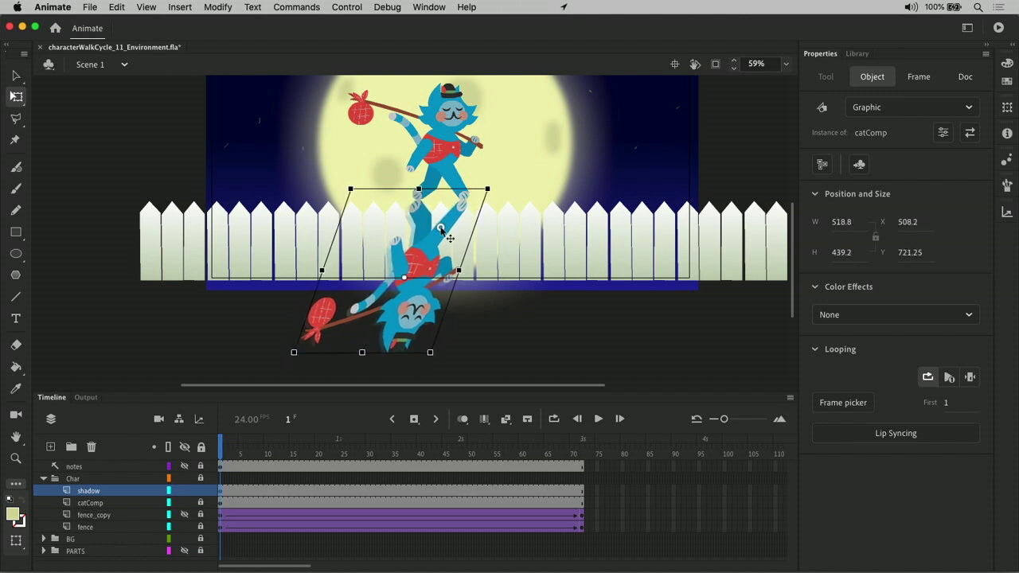
pyautogui.click(529, 299)
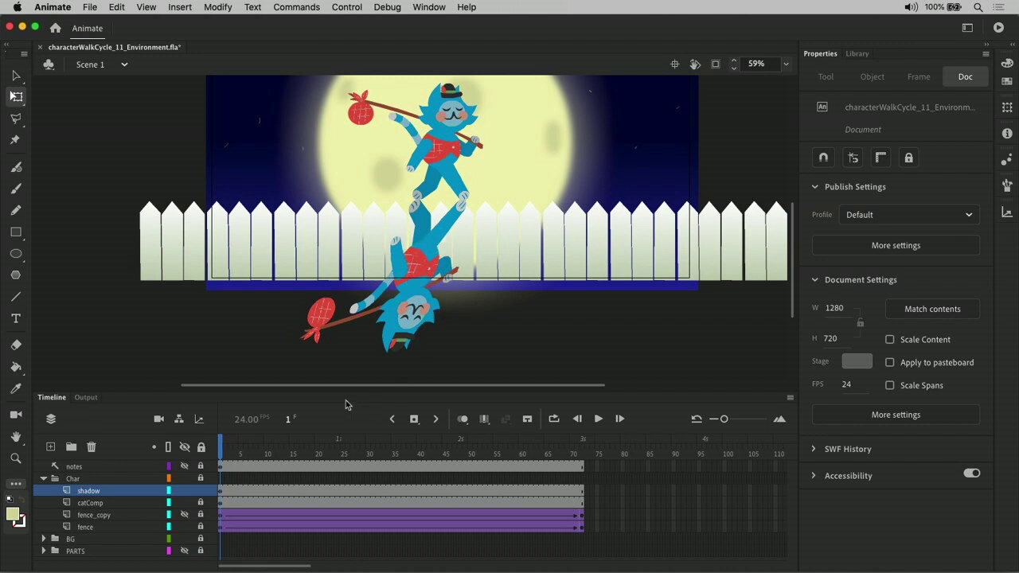
# Select the shadow cat instance on frame 1 of the shadow layer
pyautogui.click(224, 492)
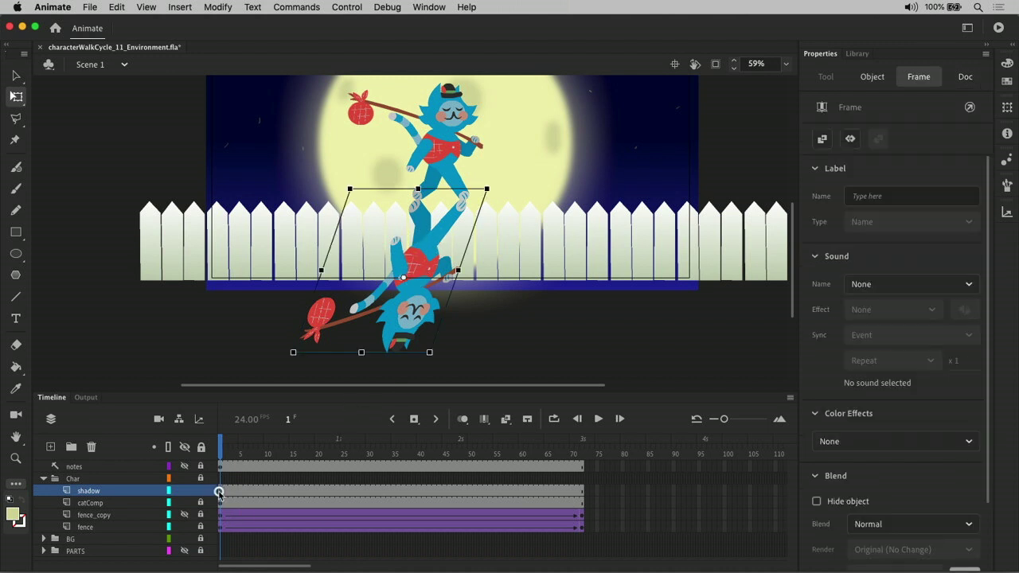
pyautogui.click(412, 299)
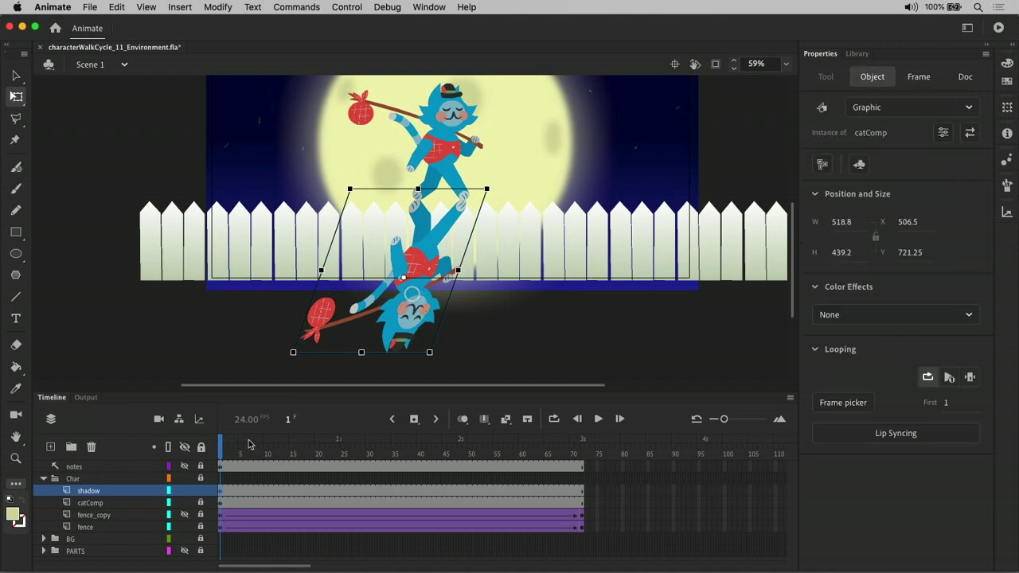
pyautogui.click(225, 493)
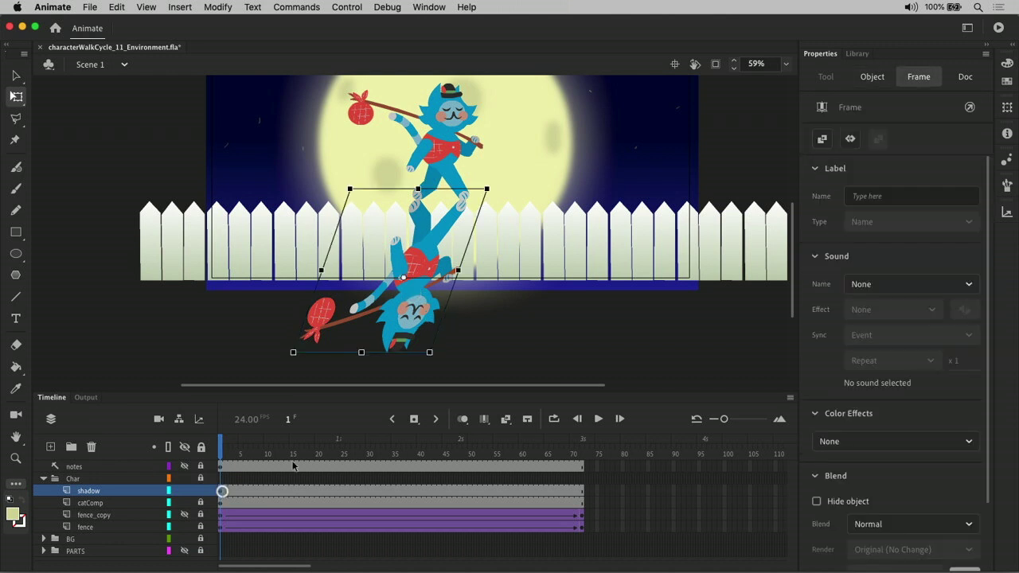
pyautogui.click(435, 259)
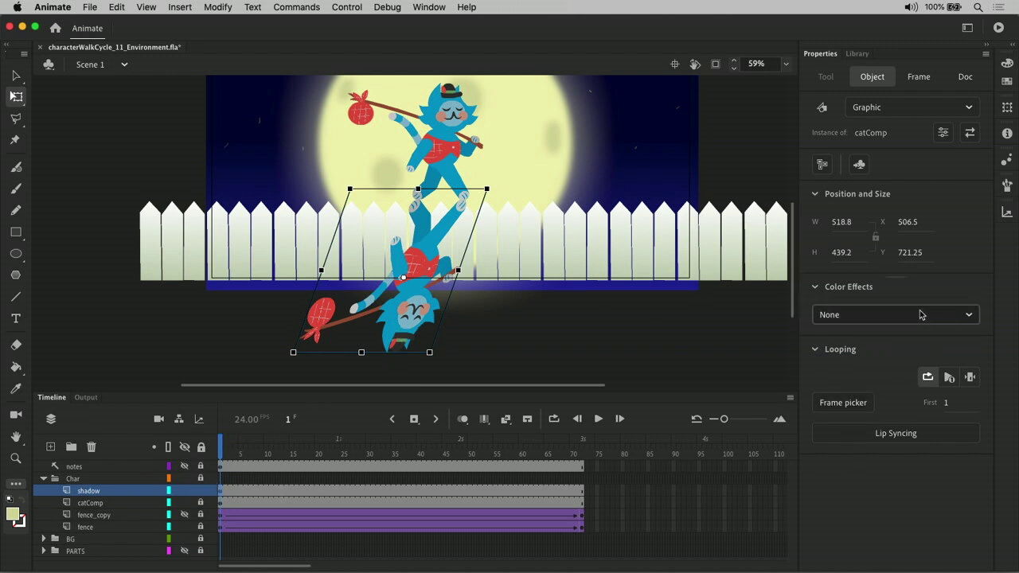
# Give the shadow instance an Alpha color effect of 50%, replacing a trial Brightness -100%
pyautogui.click(969, 317)
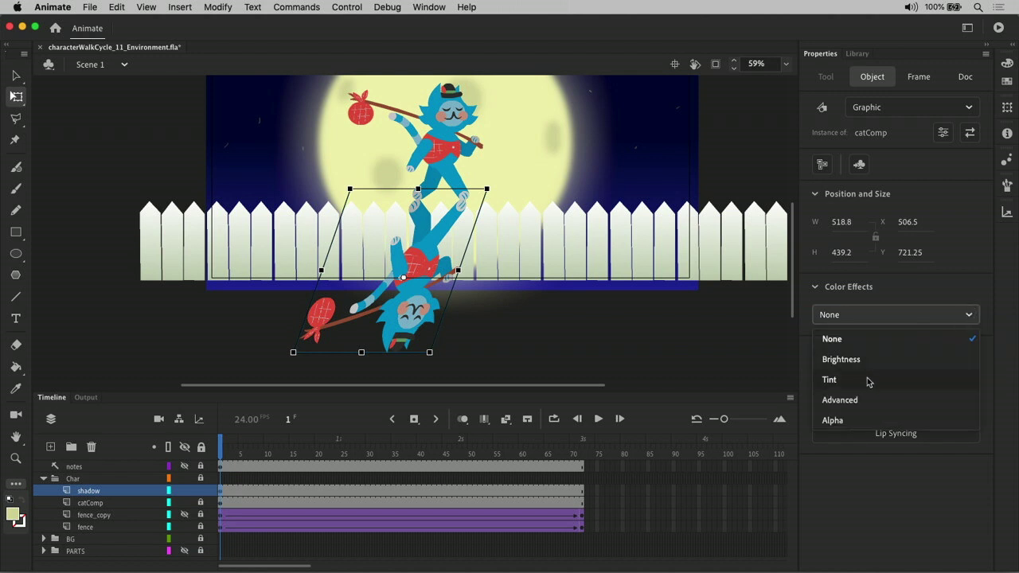
pyautogui.click(871, 362)
pyautogui.moveTo(846, 351); pyautogui.dragTo(624, 351)
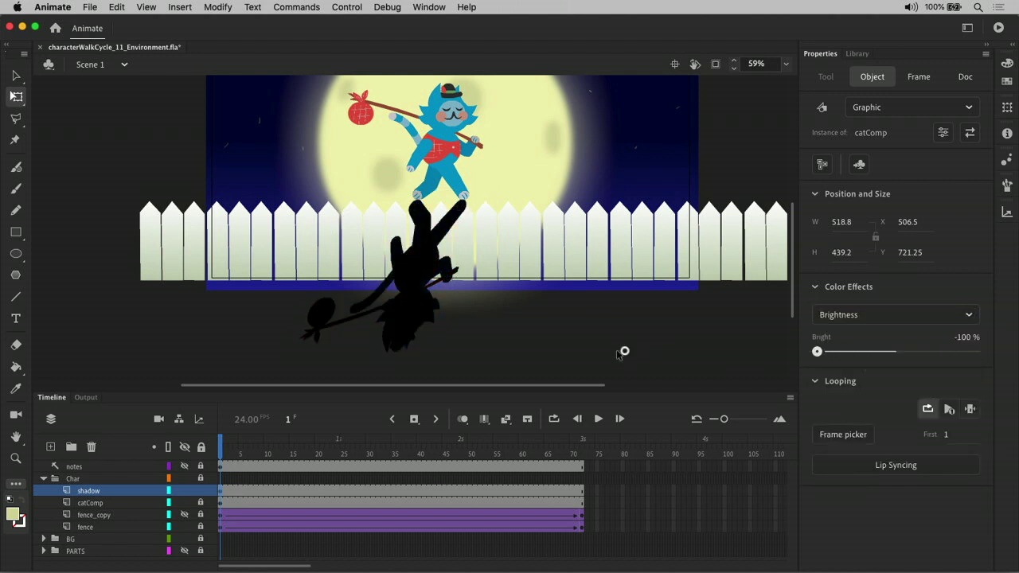
pyautogui.click(973, 315)
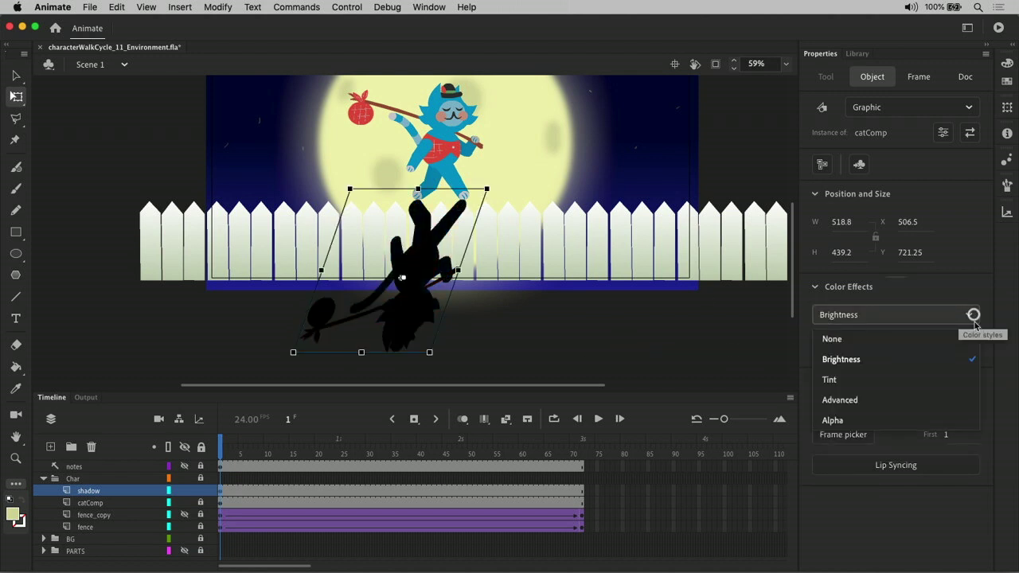
pyautogui.click(906, 421)
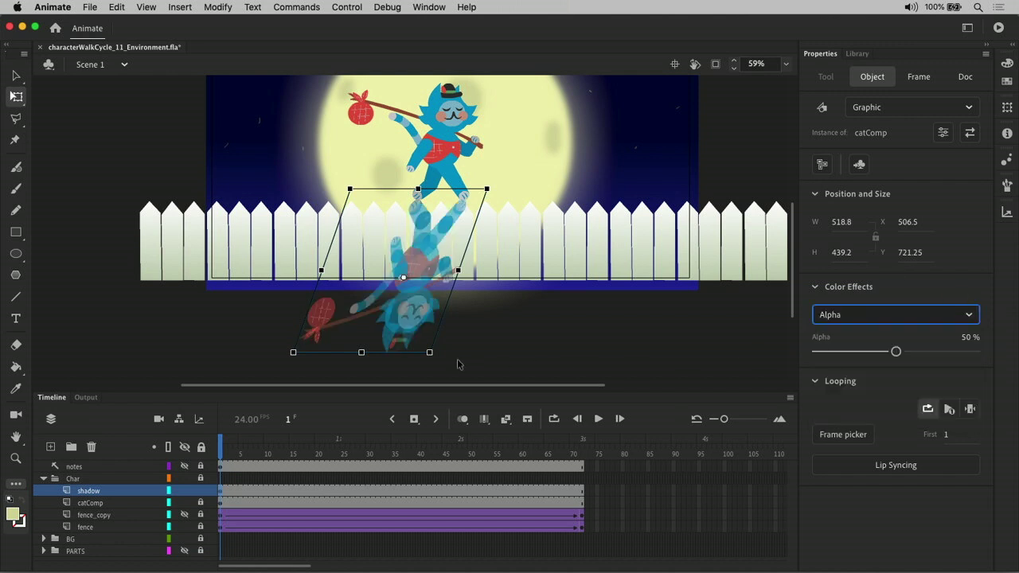
pyautogui.press('z')
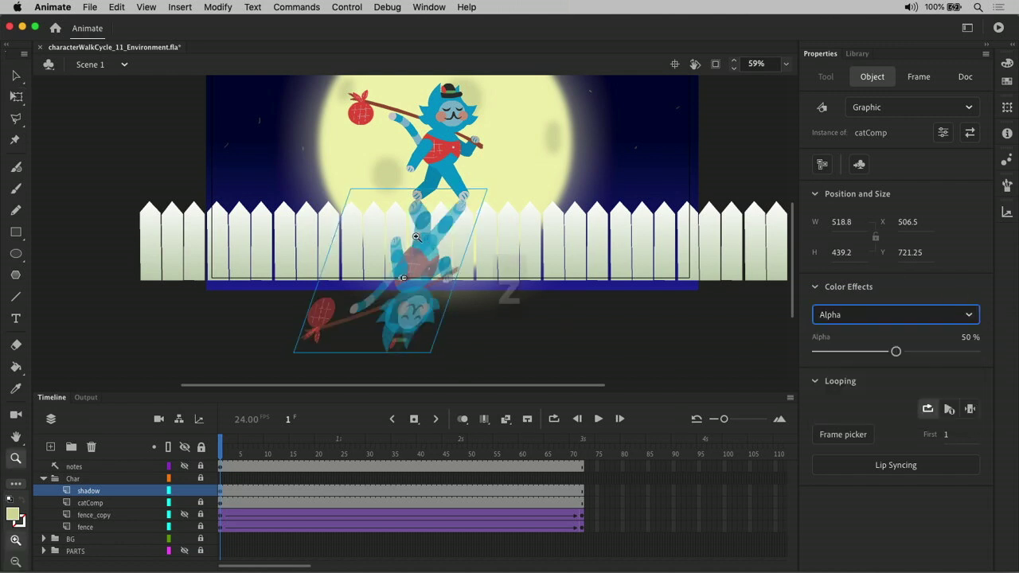
pyautogui.moveTo(334, 178); pyautogui.dragTo(506, 342)
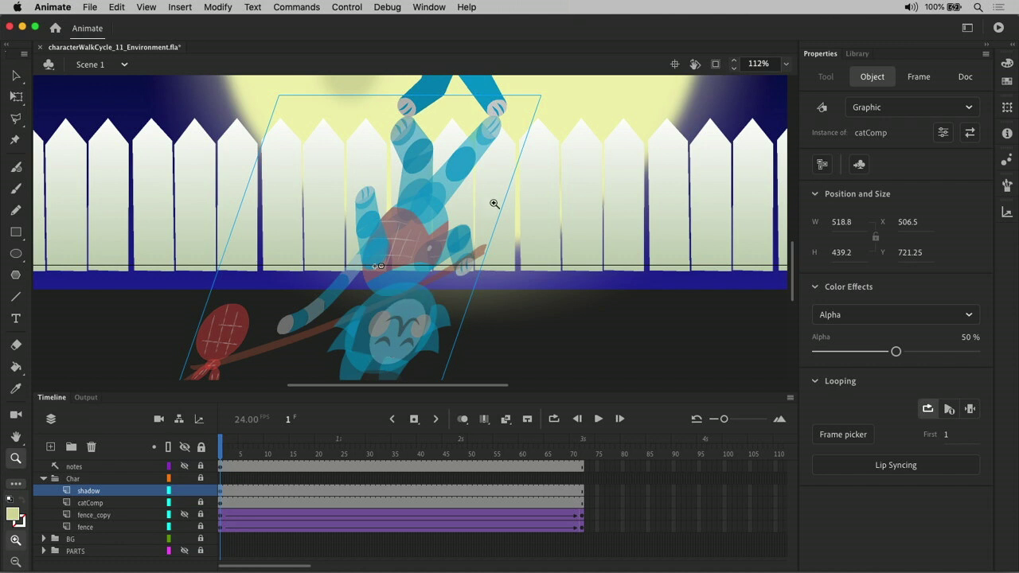
# Return the shadow instance to solid black with Brightness -100%
pyautogui.click(914, 318)
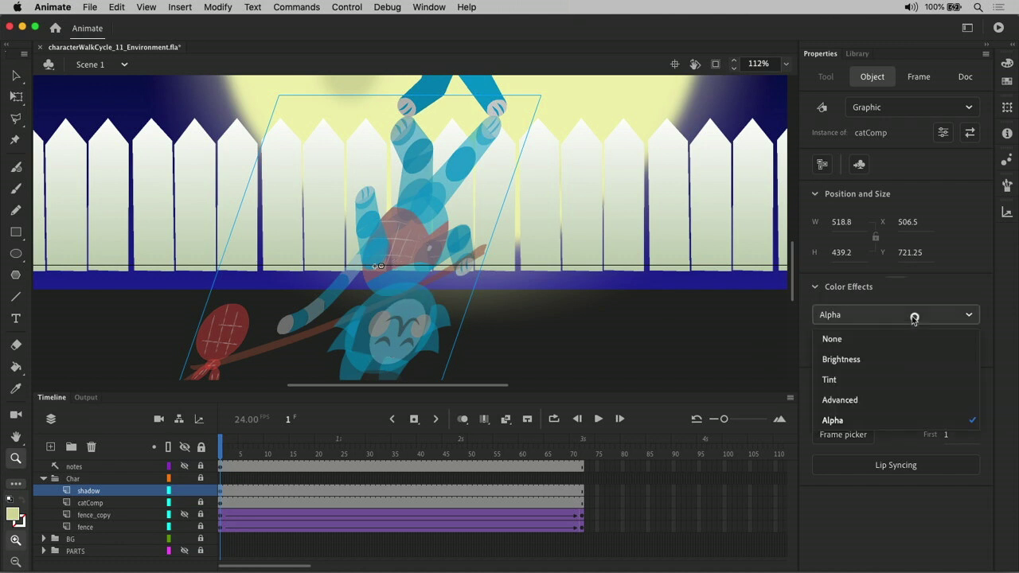
pyautogui.click(894, 360)
pyautogui.click(902, 316)
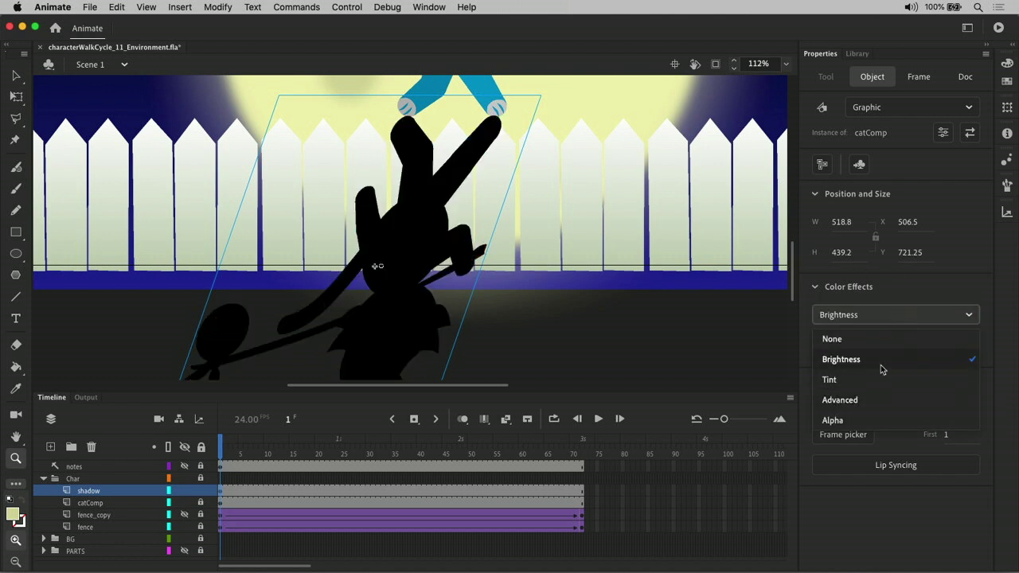
pyautogui.click(880, 400)
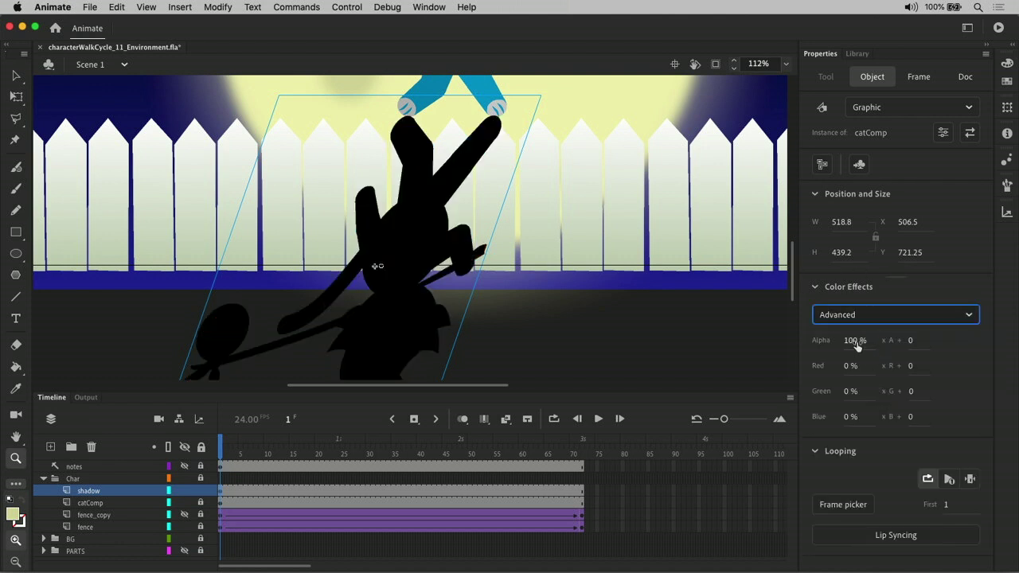
pyautogui.moveTo(853, 341); pyautogui.dragTo(880, 348)
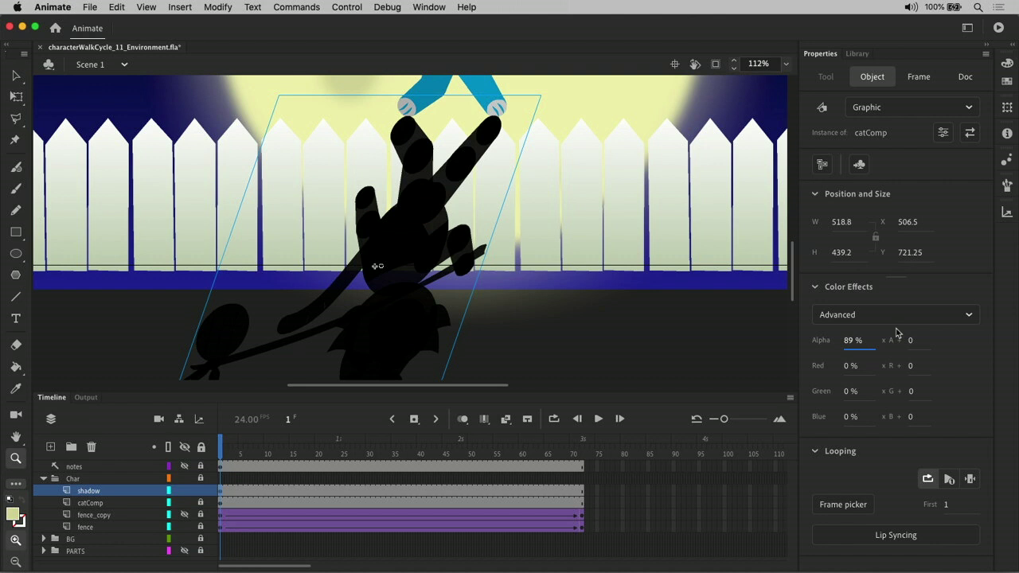
pyautogui.click(905, 317)
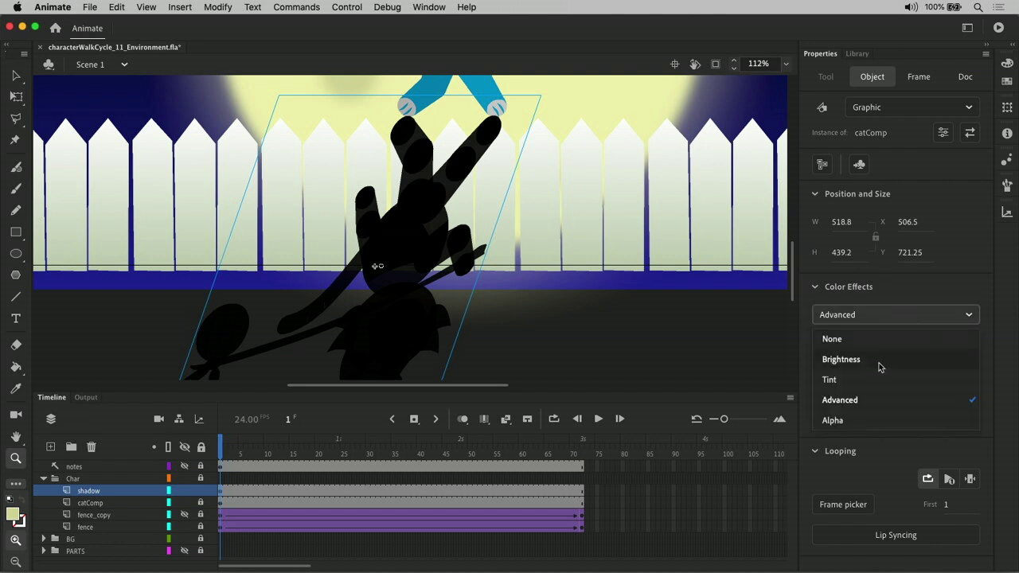
pyautogui.click(879, 362)
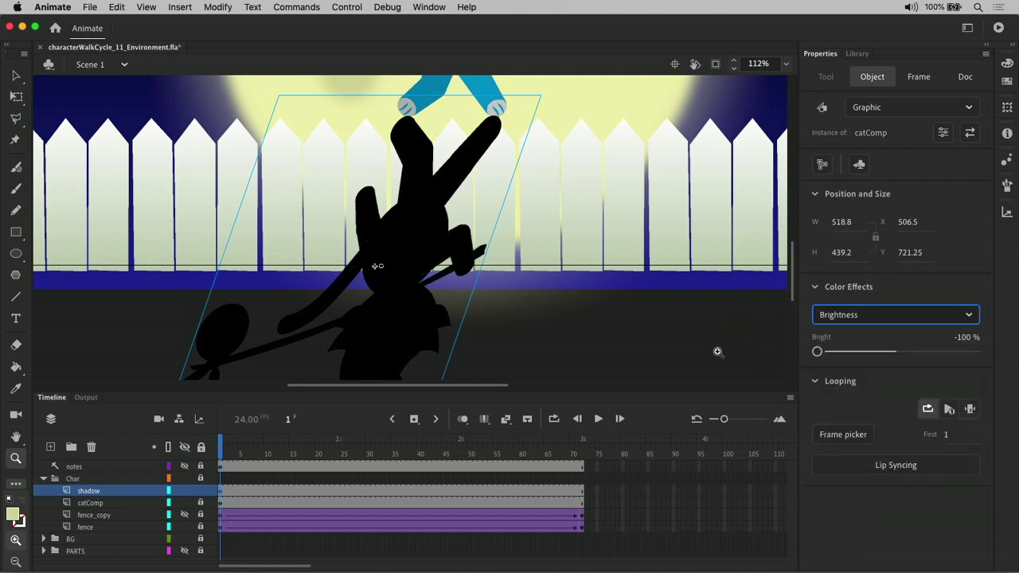
# Set the shadow layer frame's color effect to None after trying alpha 66%
pyautogui.click(221, 493)
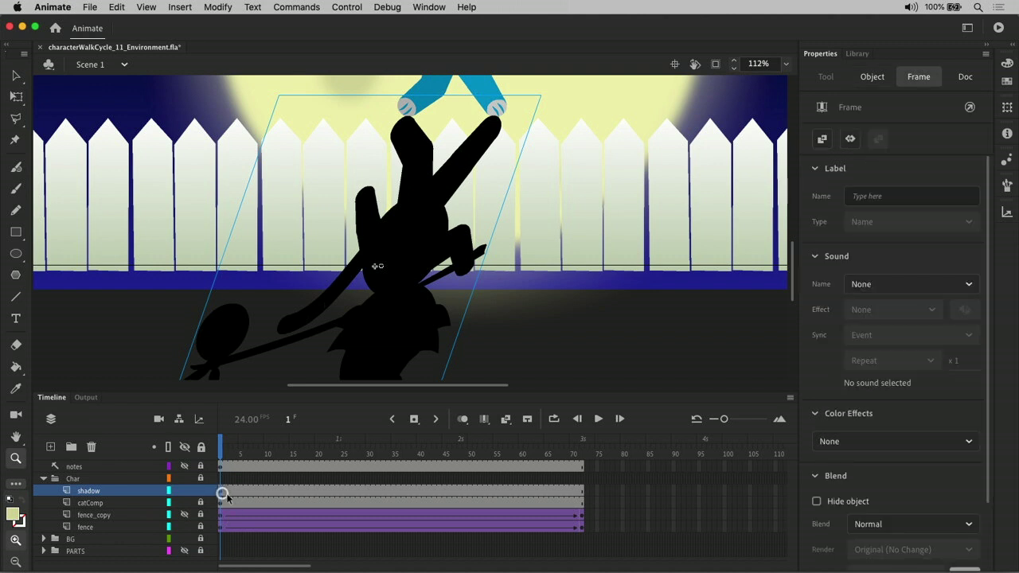
pyautogui.click(958, 442)
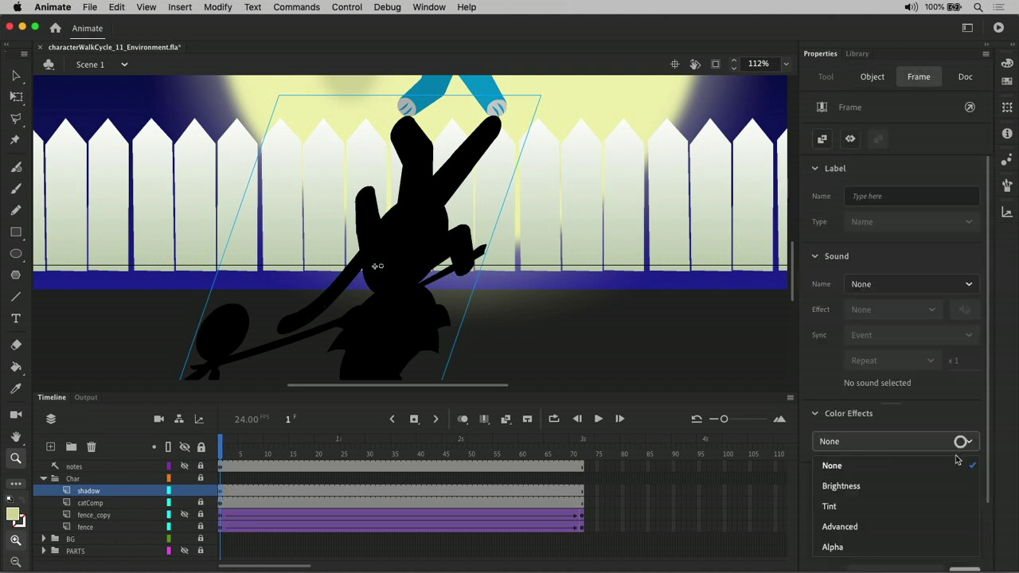
pyautogui.click(916, 527)
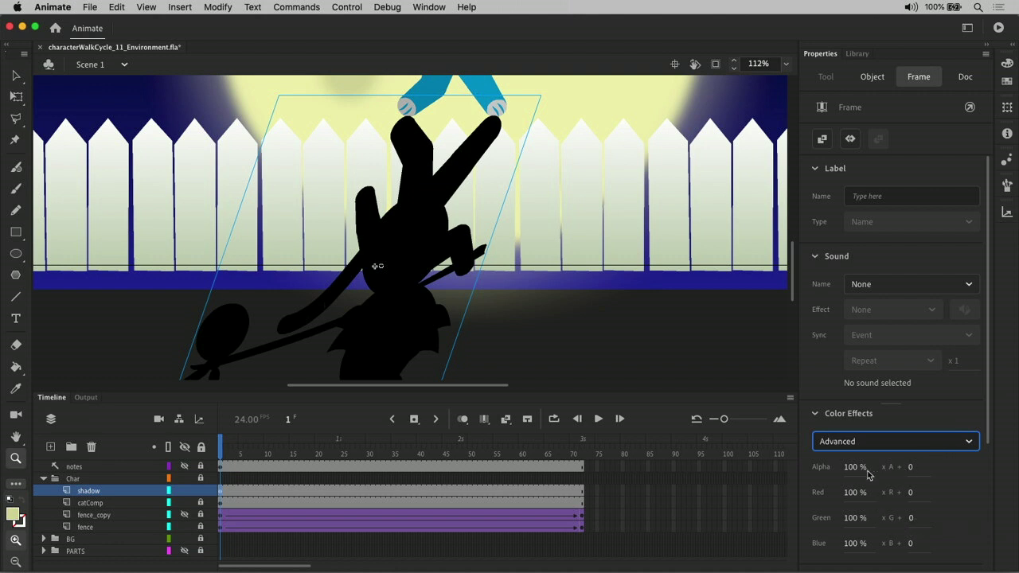
pyautogui.moveTo(856, 470); pyautogui.dragTo(912, 478)
pyautogui.click(958, 442)
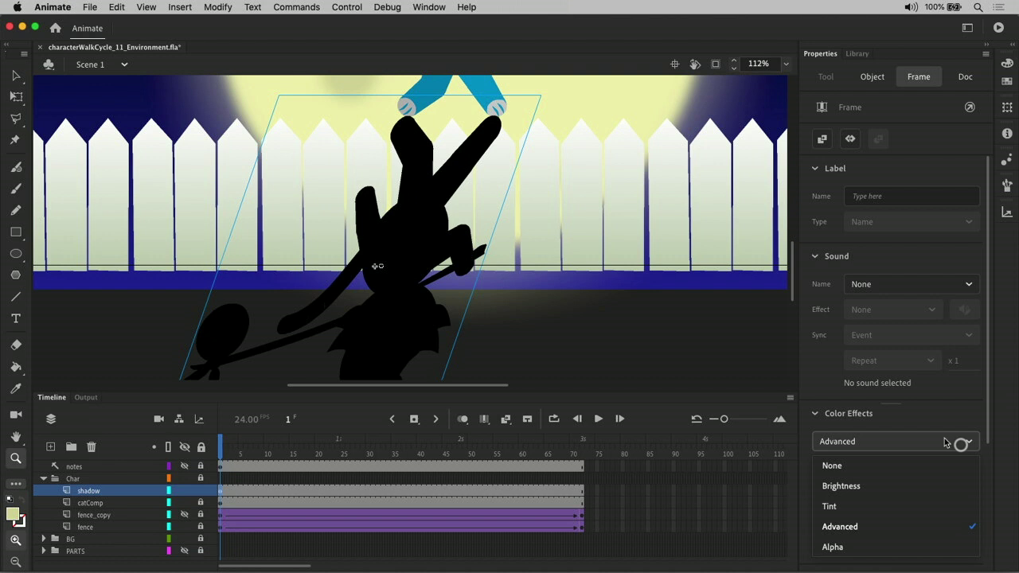
pyautogui.click(898, 467)
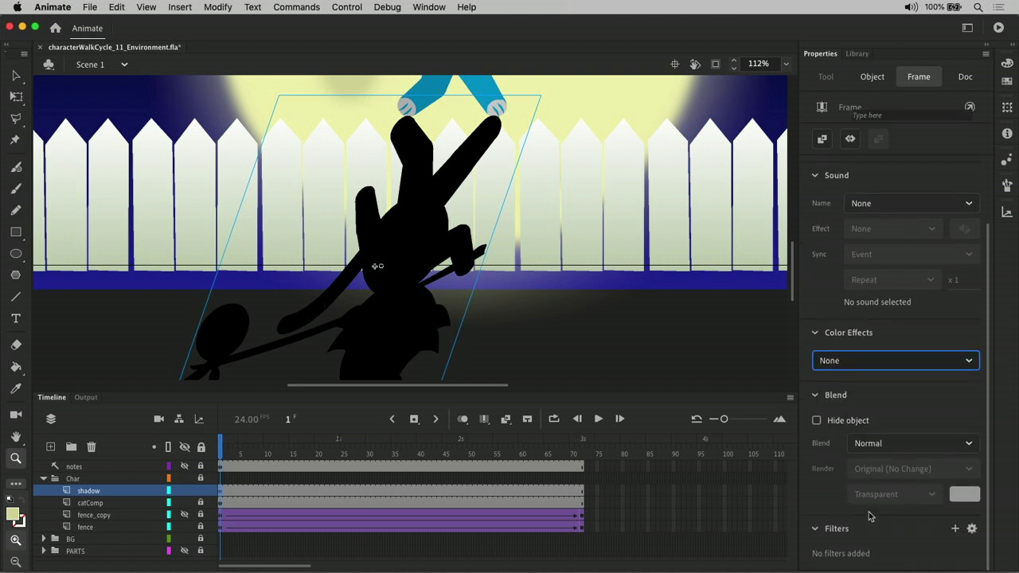
# Add a linked Blur filter of 11 × 11 at High quality to the shadow frame
pyautogui.click(955, 529)
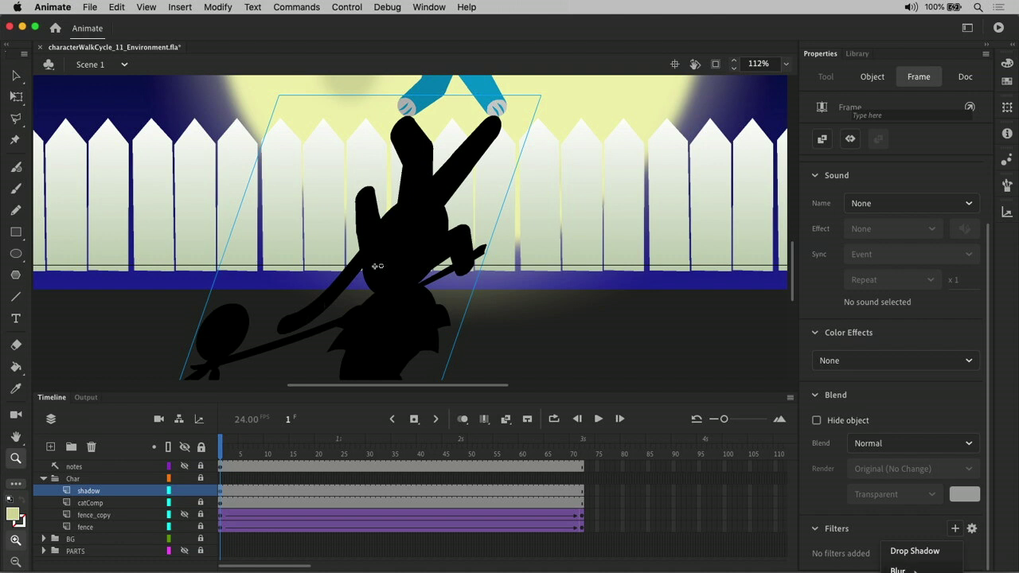
pyautogui.click(908, 570)
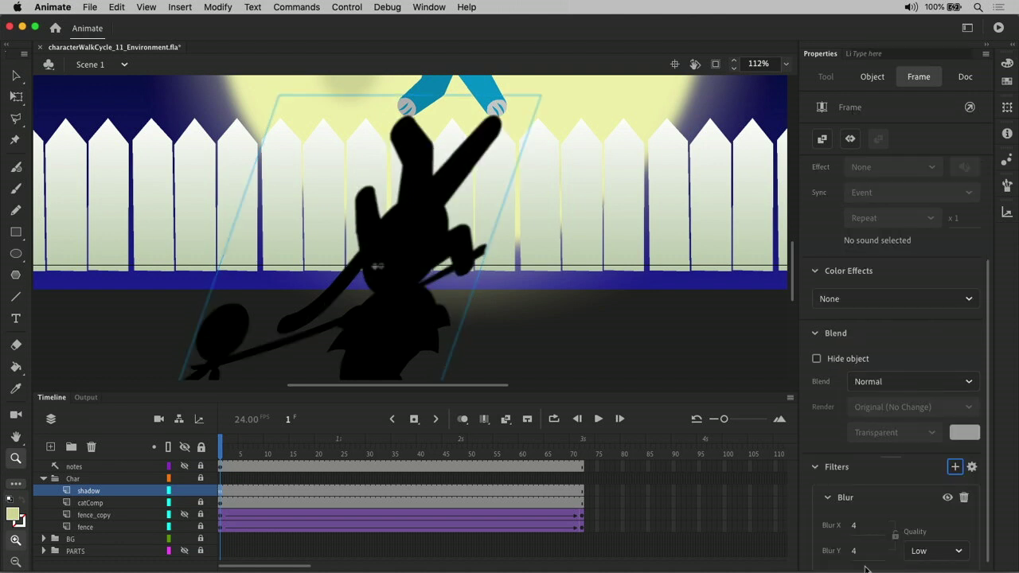
pyautogui.click(895, 535)
pyautogui.moveTo(853, 530); pyautogui.dragTo(862, 529)
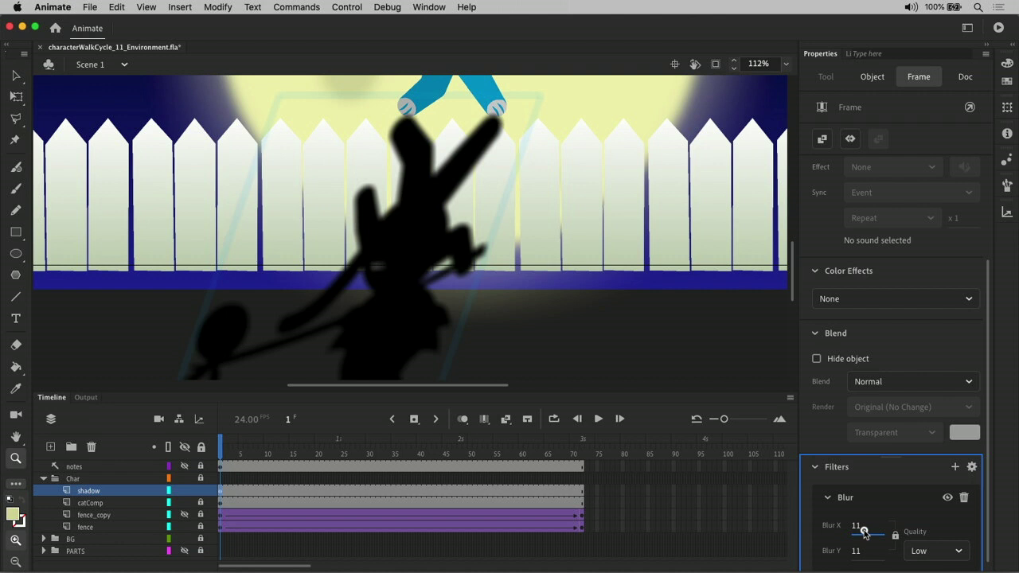
pyautogui.click(930, 551)
pyautogui.click(920, 548)
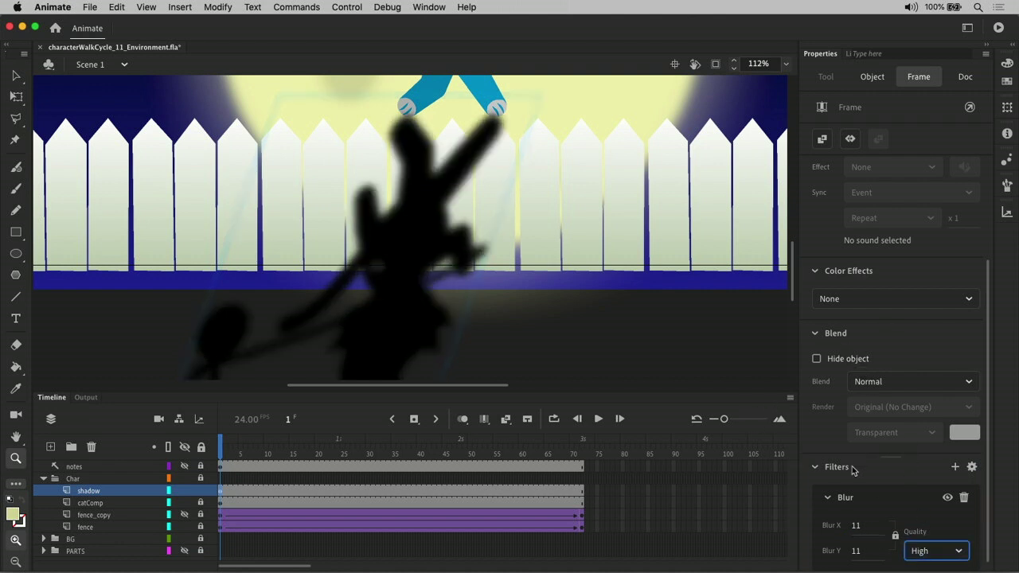
pyautogui.click(815, 466)
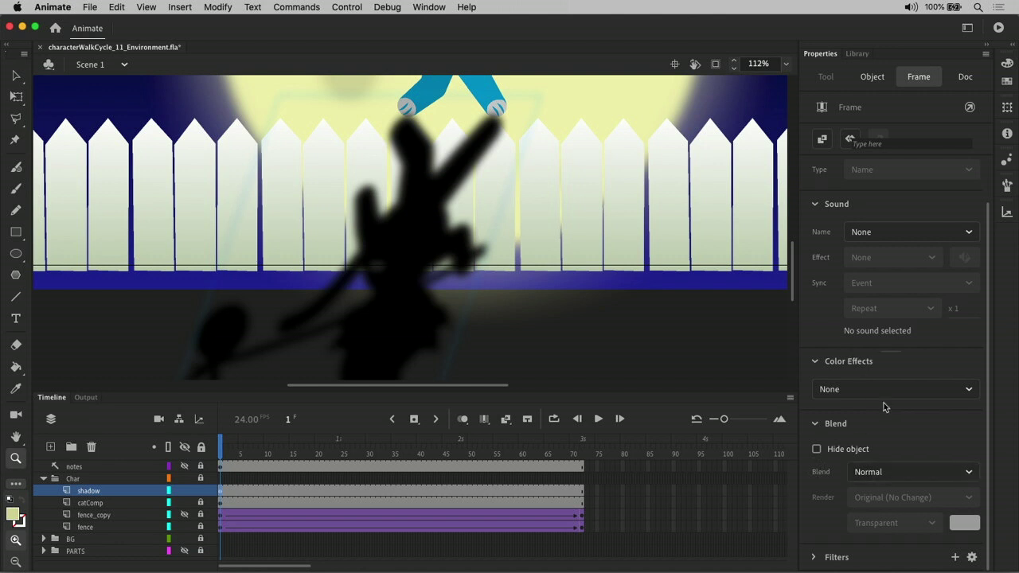
# Set the shadow frame to Alpha 50% and reset its Blur amount to 0
pyautogui.click(886, 390)
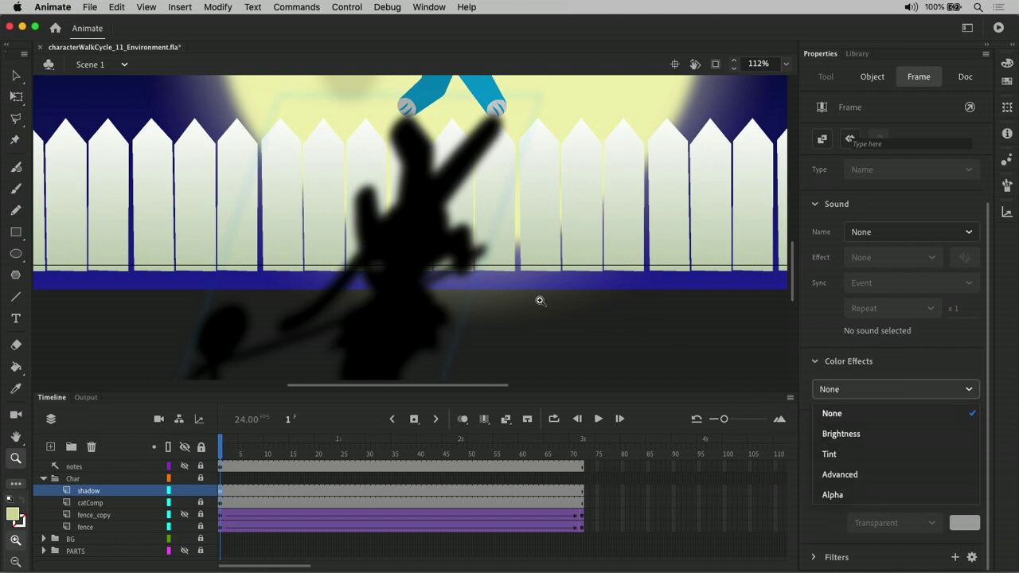
pyautogui.click(884, 496)
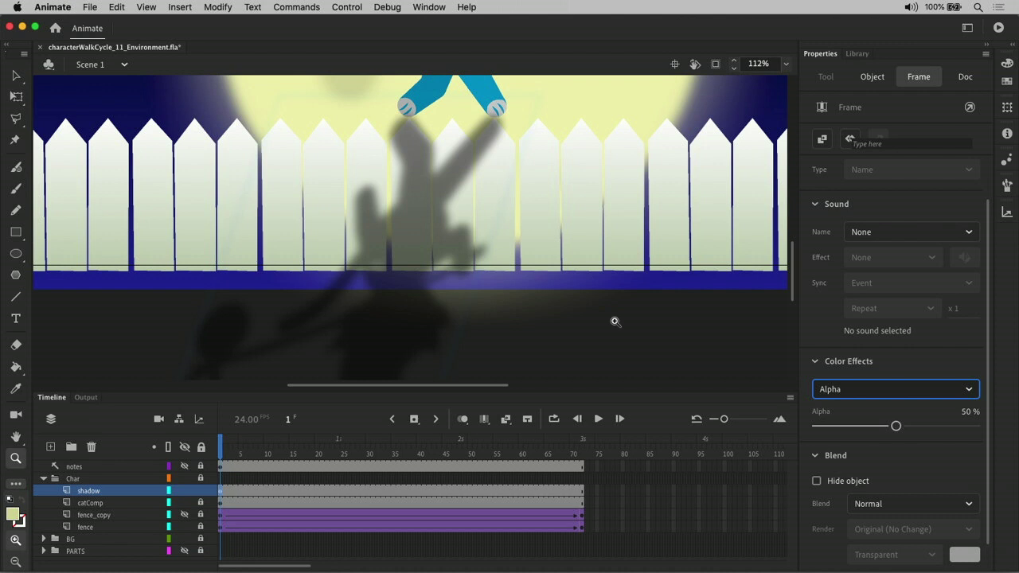
pyautogui.scroll(-2, 892, 473)
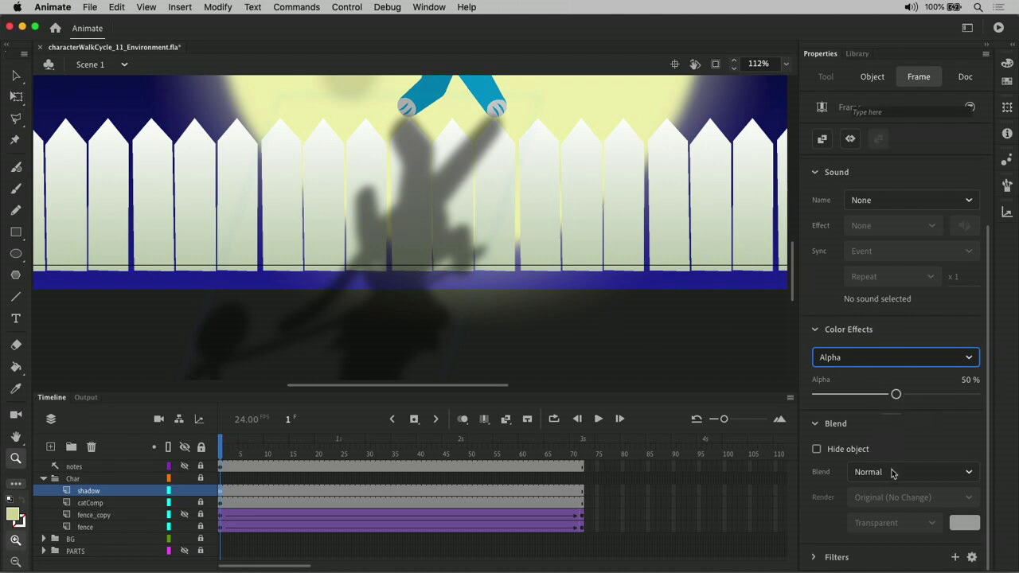
pyautogui.click(814, 557)
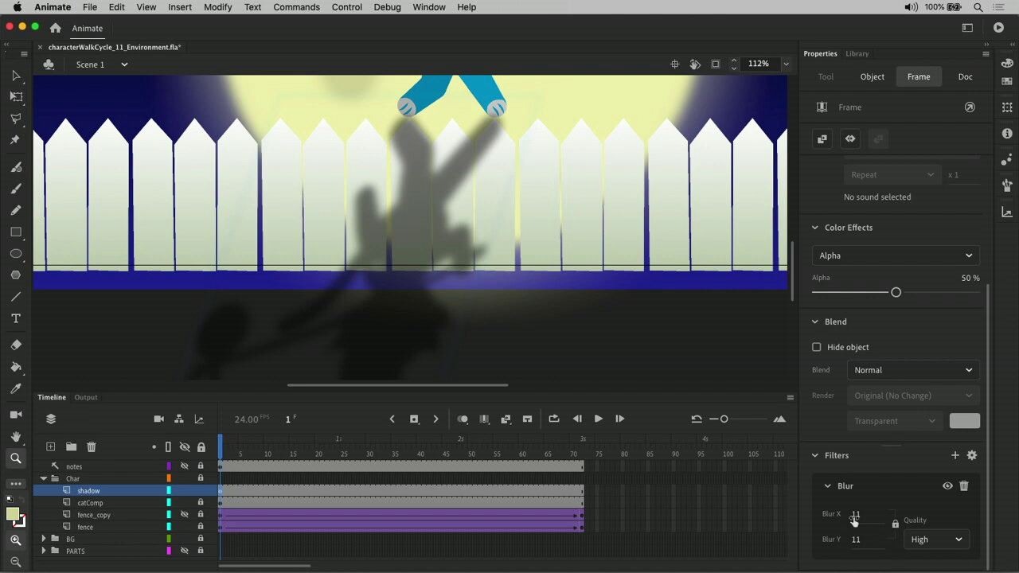
pyautogui.moveTo(854, 519); pyautogui.dragTo(796, 518)
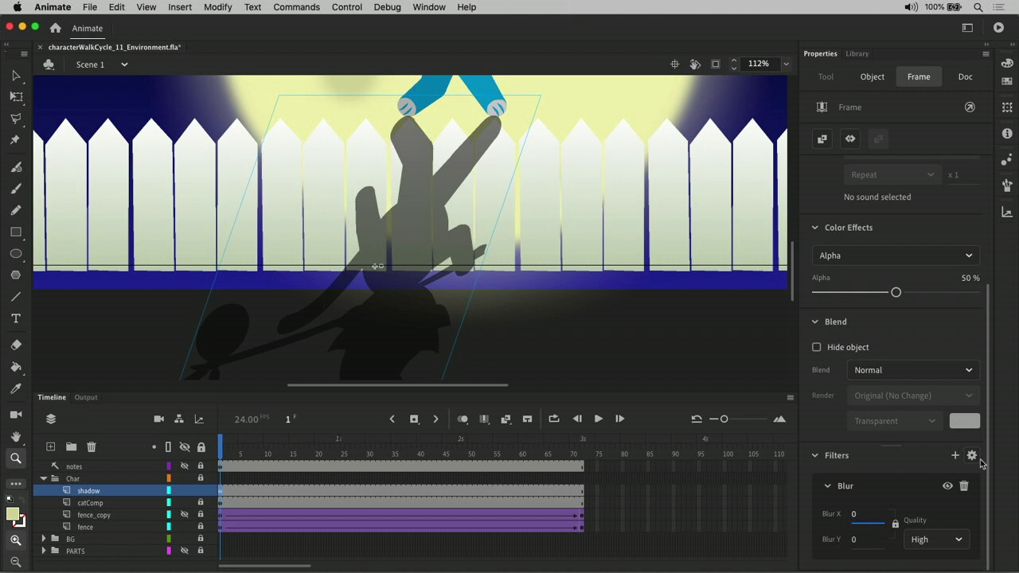
# Re-add a High-quality Blur of 6 × 4 and lower the shadow frame's alpha to 46%
pyautogui.click(964, 485)
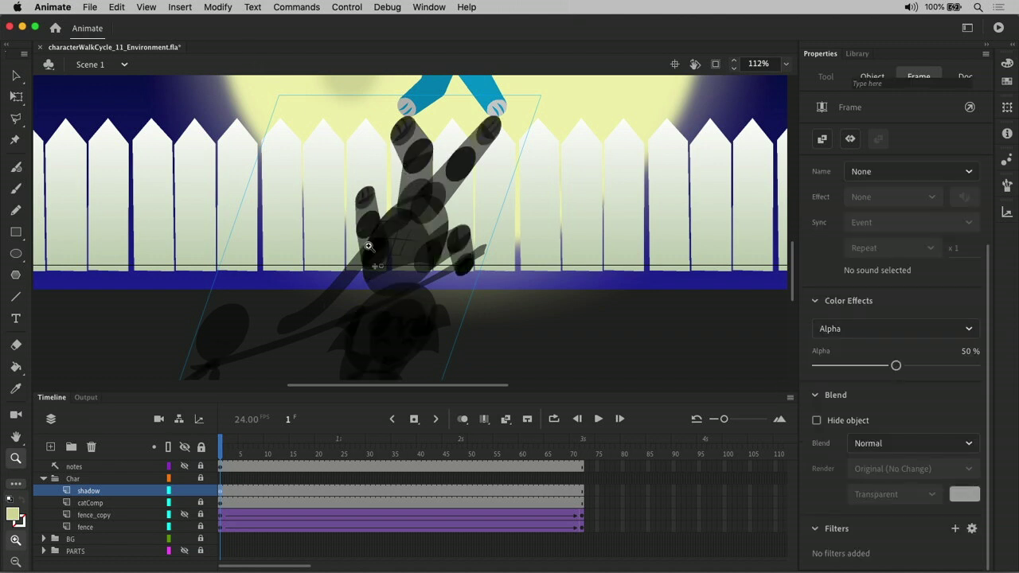
pyautogui.click(955, 529)
pyautogui.click(900, 571)
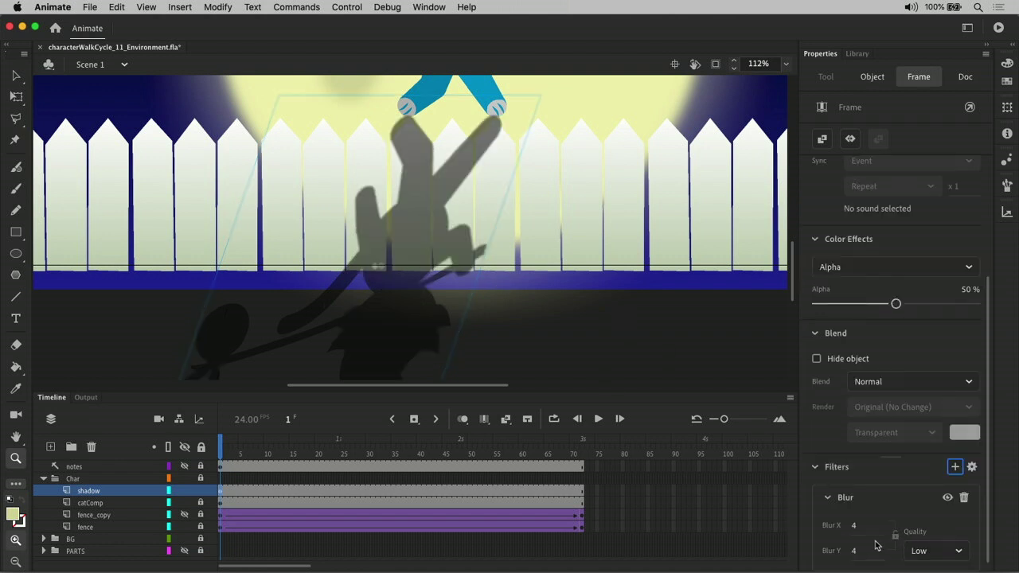
pyautogui.click(938, 550)
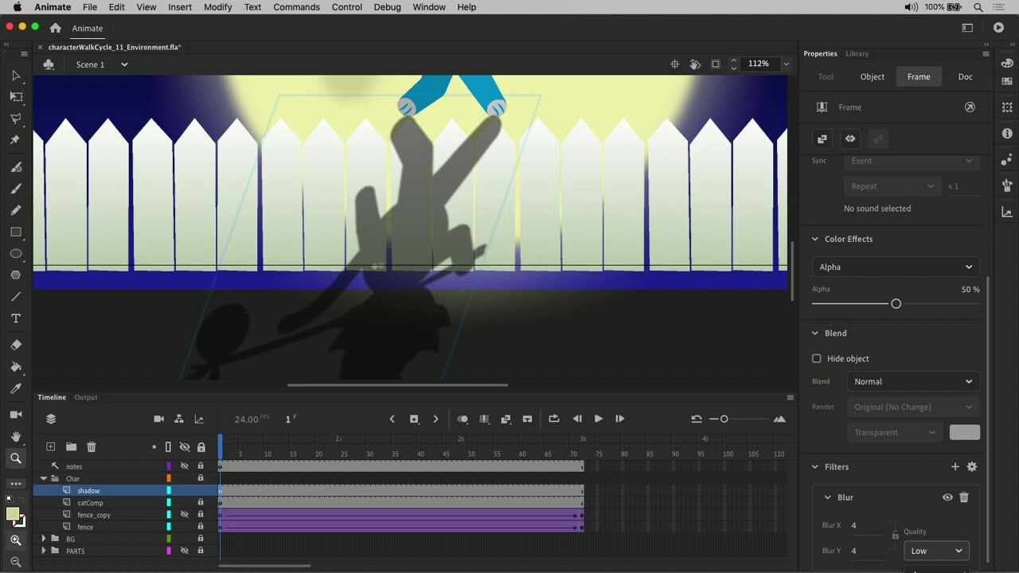
pyautogui.click(915, 570)
pyautogui.moveTo(855, 529); pyautogui.dragTo(853, 531)
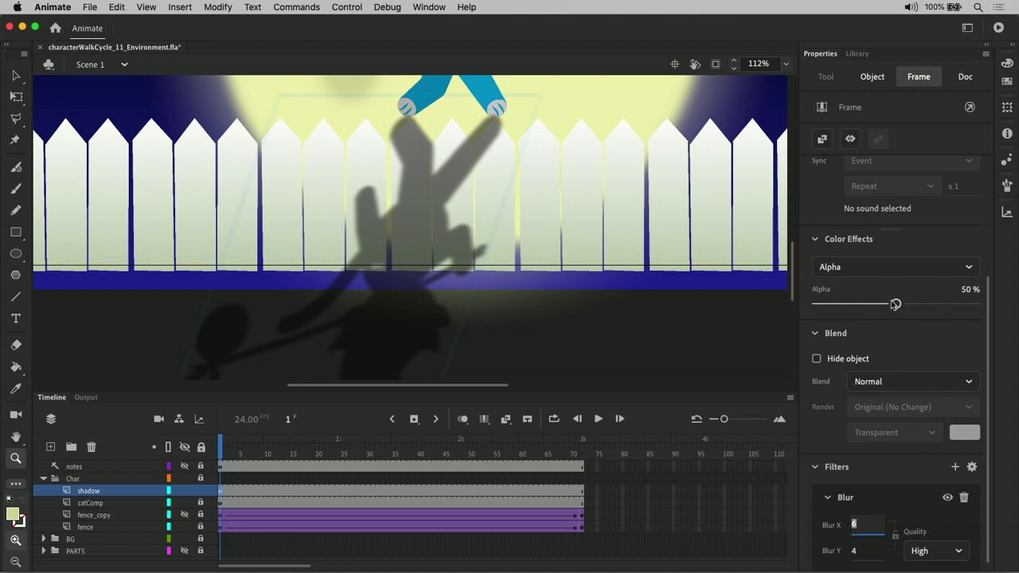
pyautogui.moveTo(895, 304)
pyautogui.mouseDown()
pyautogui.moveTo(881, 307)
pyautogui.moveTo(891, 309)
pyautogui.mouseUp()
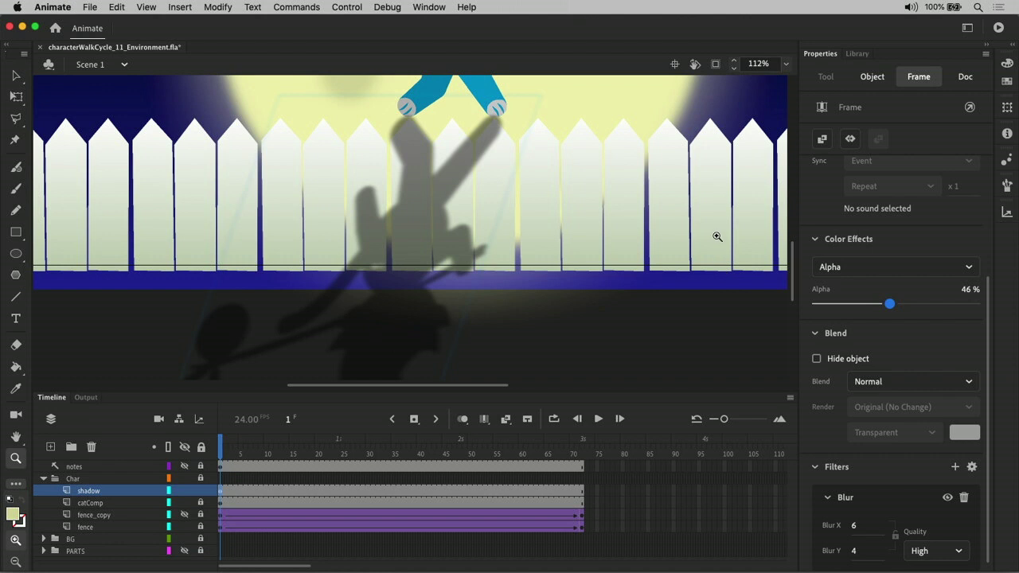
pyautogui.press('super+minus')
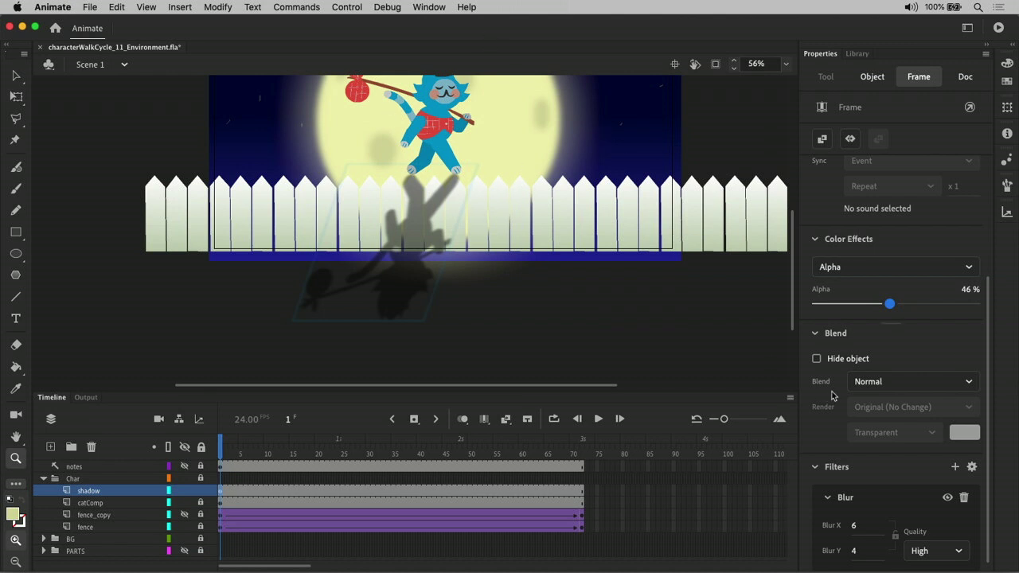
# Lower the shadow frame's alpha to 40% and zoom in on the shadow over the fence
pyautogui.moveTo(888, 308); pyautogui.dragTo(882, 308)
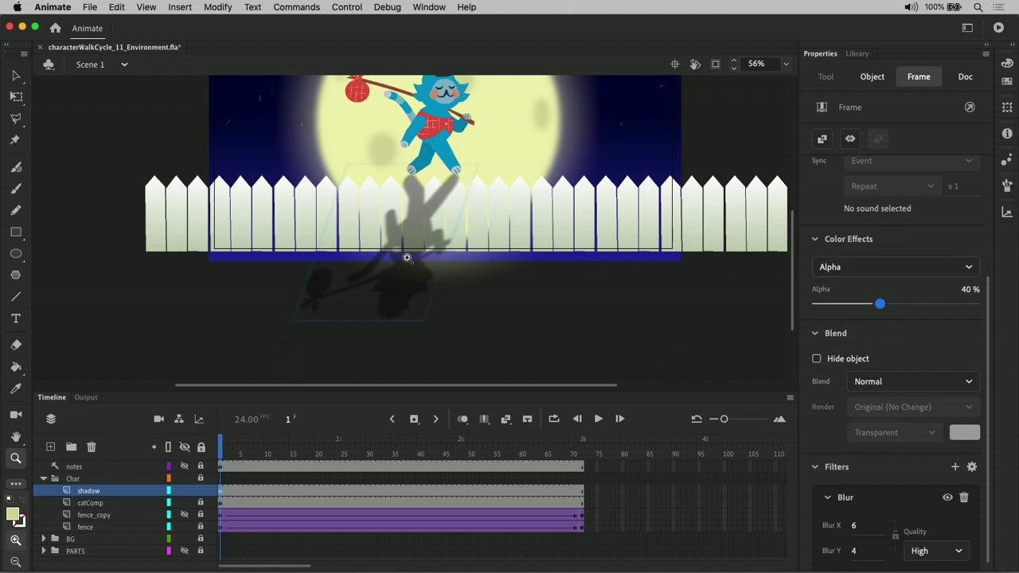
pyautogui.click(471, 287)
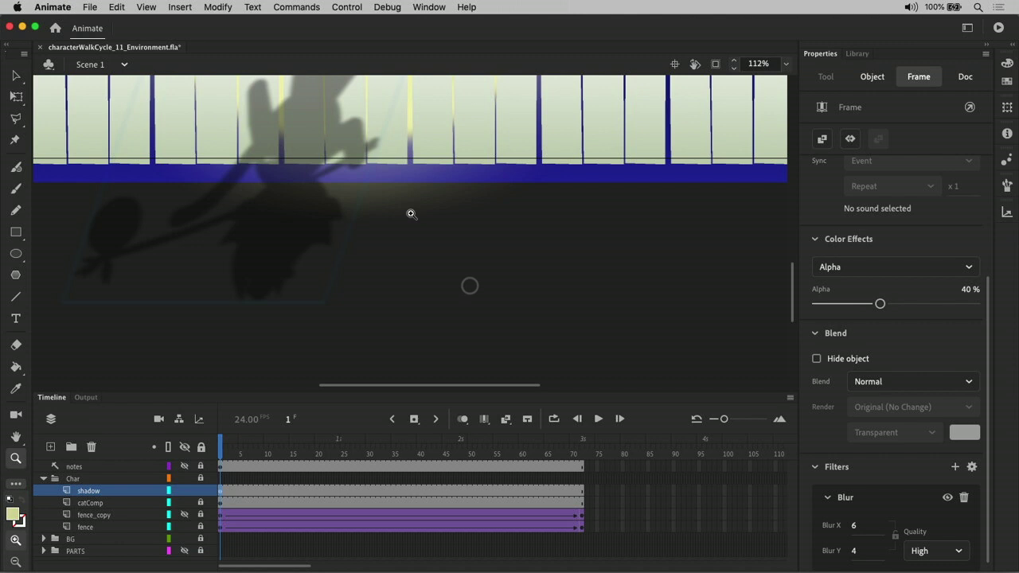
pyautogui.moveTo(380, 130); pyautogui.dragTo(509, 367)
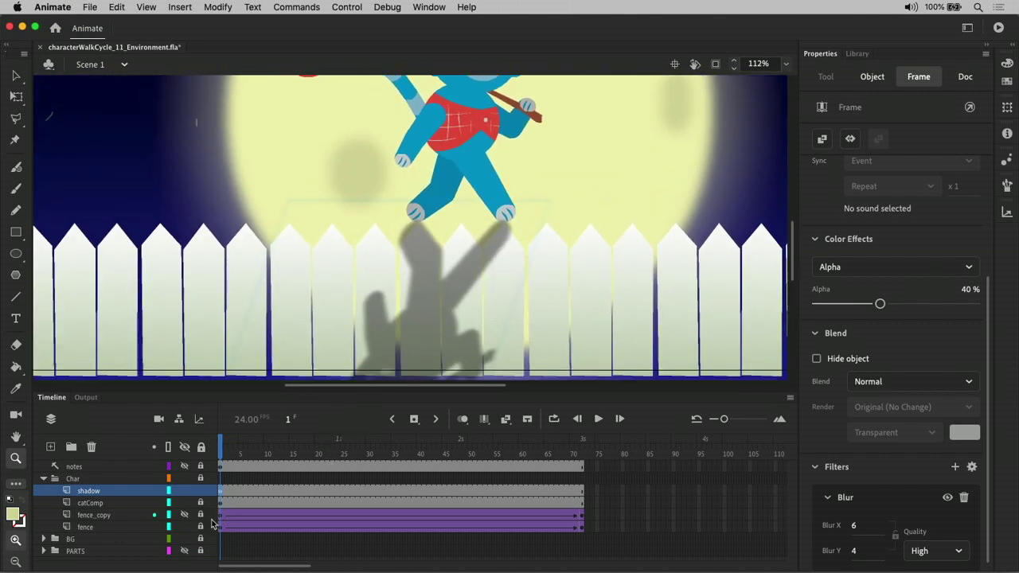
# Rename the fence_copy layer to mask_idn
pyautogui.doubleClick(98, 517)
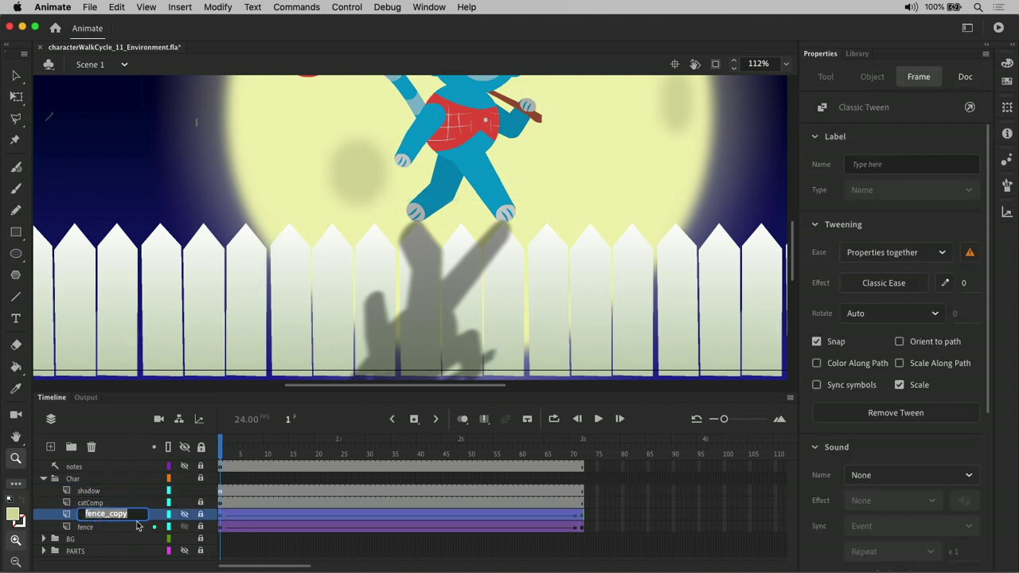
pyautogui.write('mask_idn')
pyautogui.press('Return')
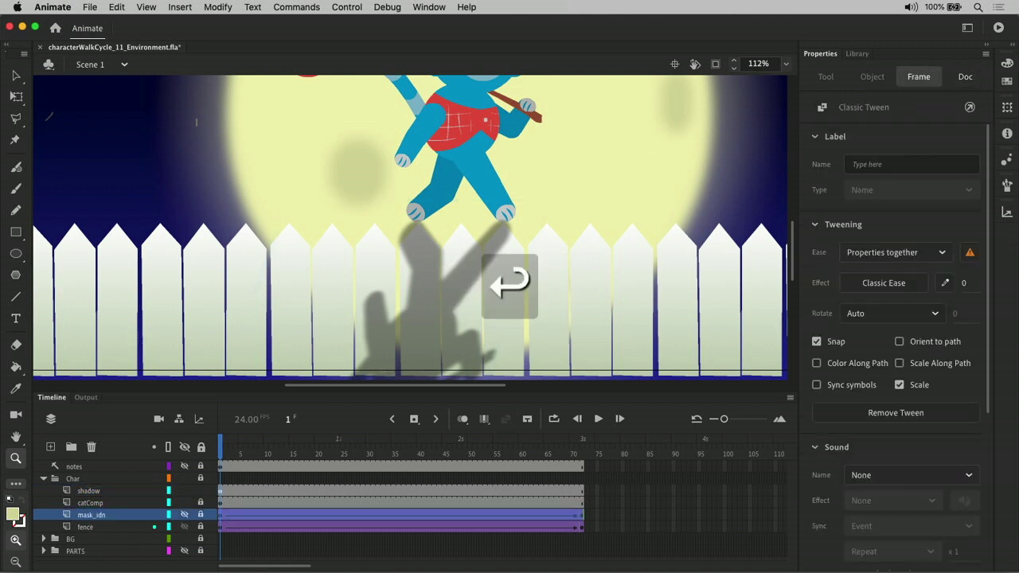
# Move mask_idn above the shadow layer and convert it into a mask over the shadow
pyautogui.moveTo(103, 515); pyautogui.dragTo(100, 489)
pyautogui.rightClick(98, 493)
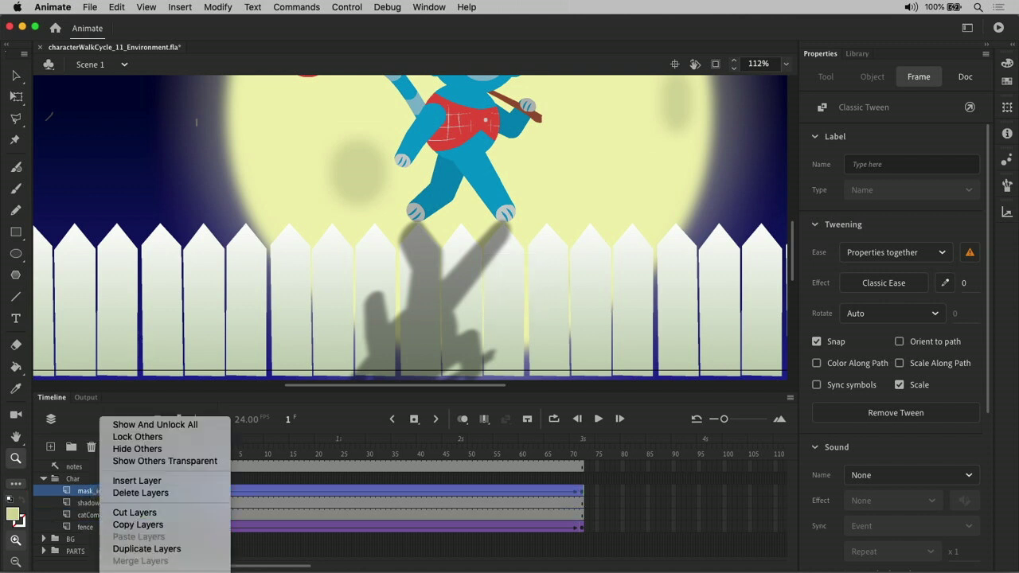
pyautogui.click(135, 570)
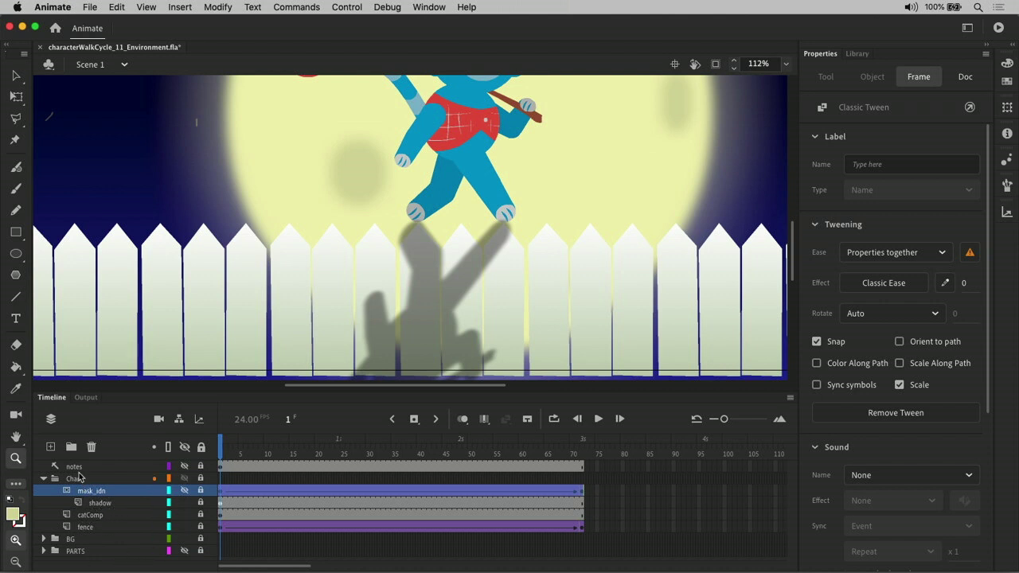
pyautogui.rightClick(102, 495)
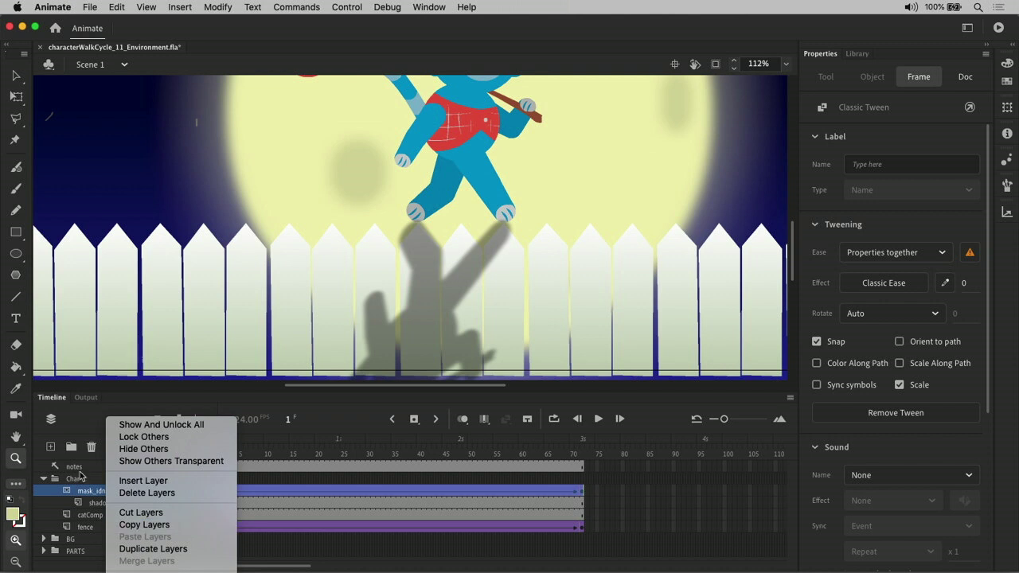
pyautogui.click(159, 398)
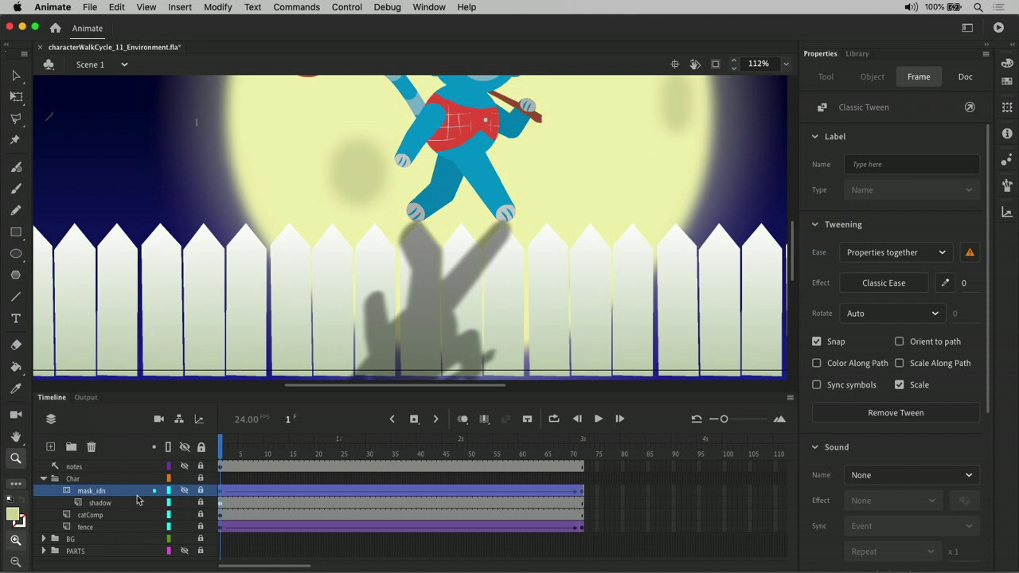
# Lock the mask layers so the shadow shows only on the fence pickets
pyautogui.rightClick(102, 503)
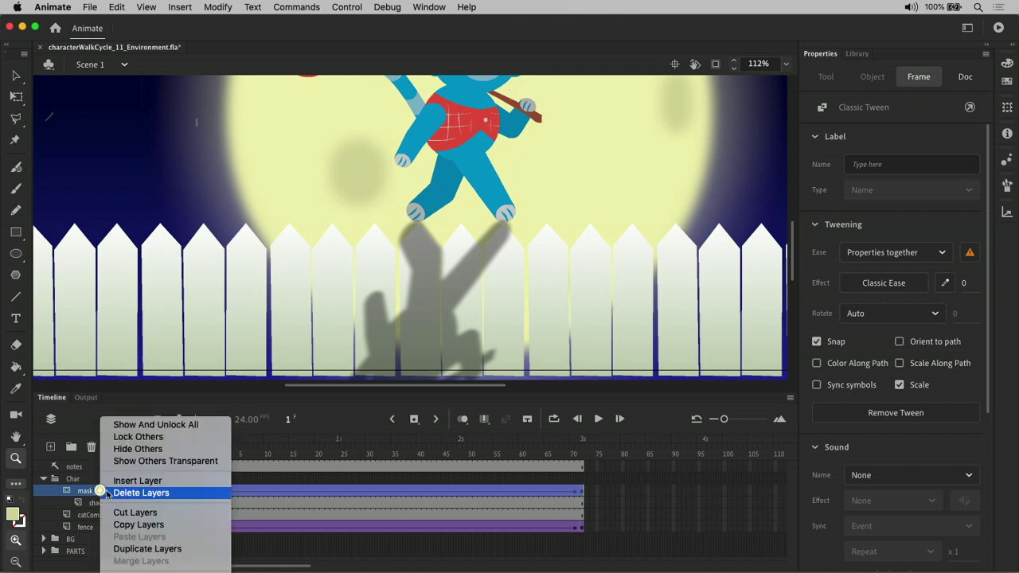
pyautogui.click(253, 406)
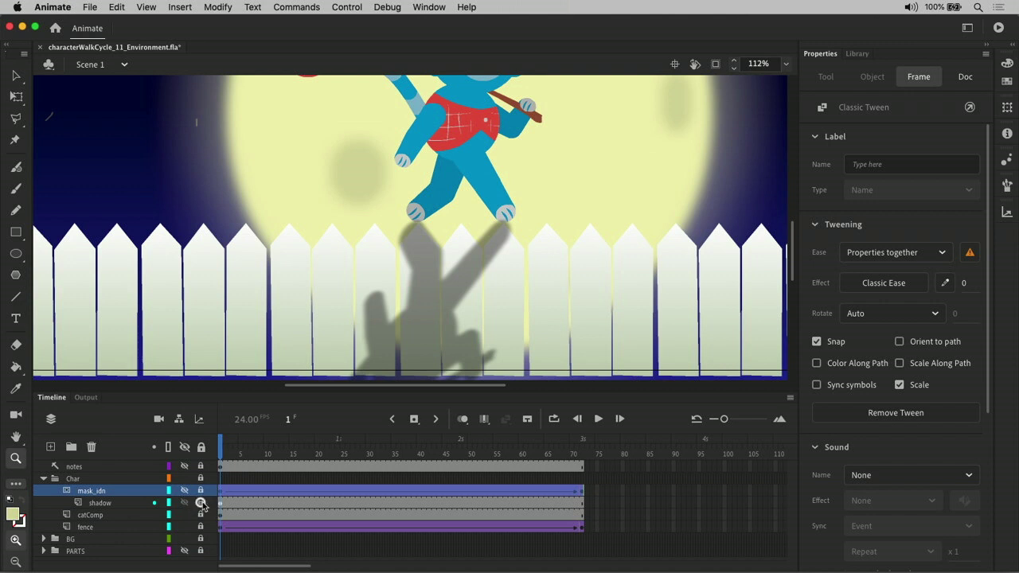
pyautogui.click(185, 491)
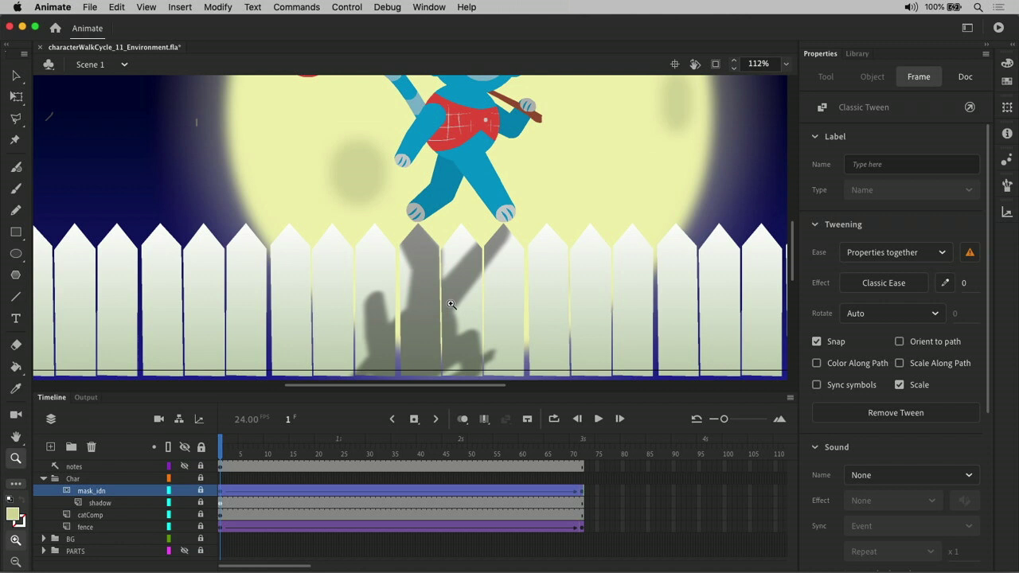
pyautogui.scroll(-5, 402, 308)
pyautogui.scroll(3, 402, 308)
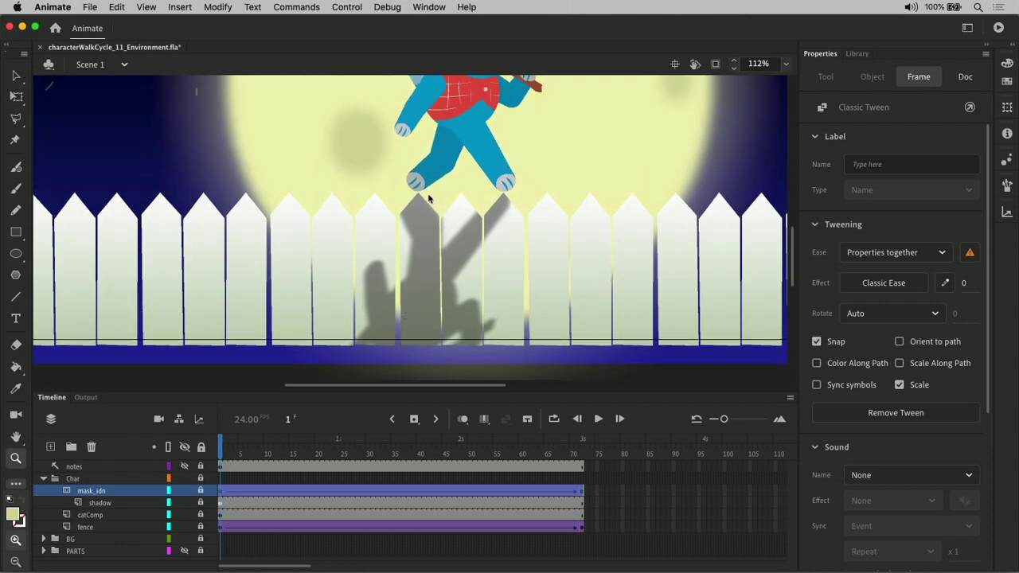
# Toggle Clip content off and back on, then zoom out to view the whole scene
pyautogui.click(717, 65)
pyautogui.click(714, 66)
pyautogui.scroll(2, 681, 217)
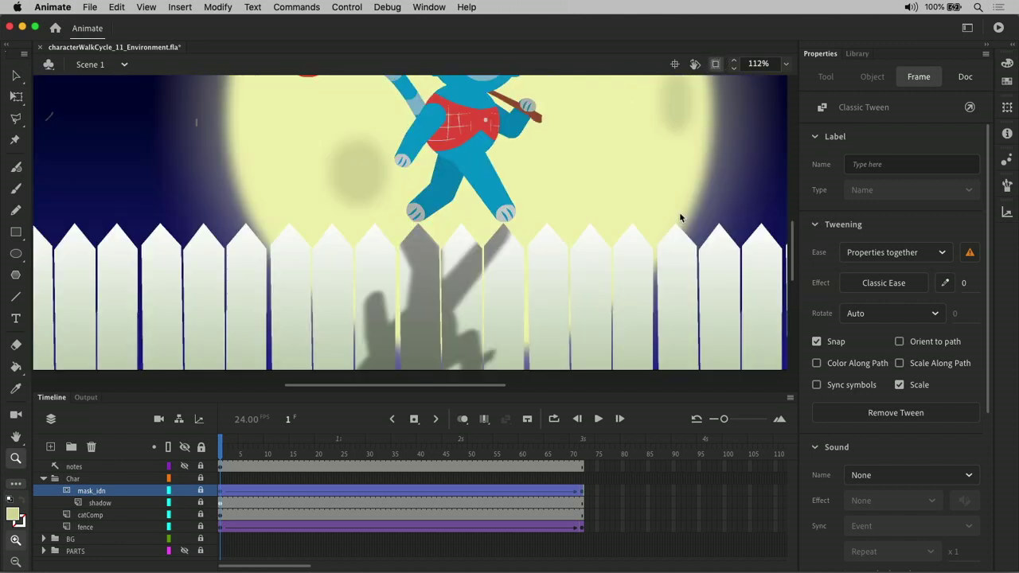
pyautogui.press('super+minus')
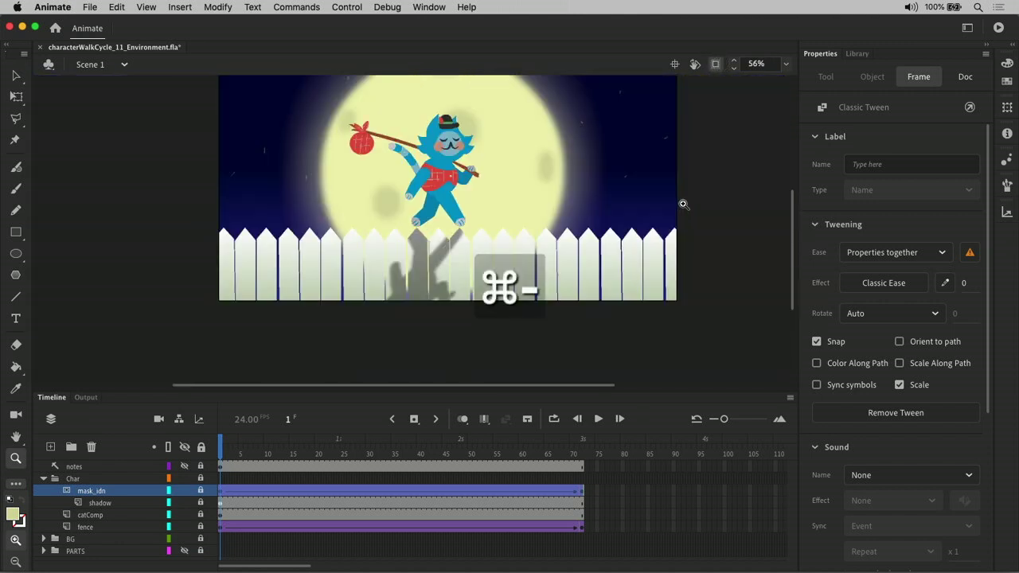
pyautogui.scroll(2, 667, 235)
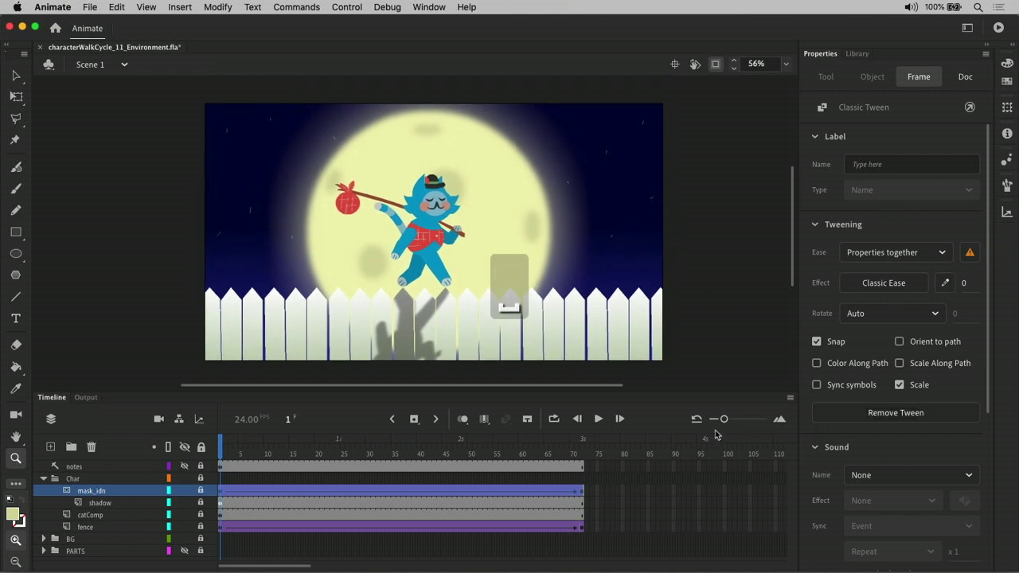
pyautogui.click(599, 419)
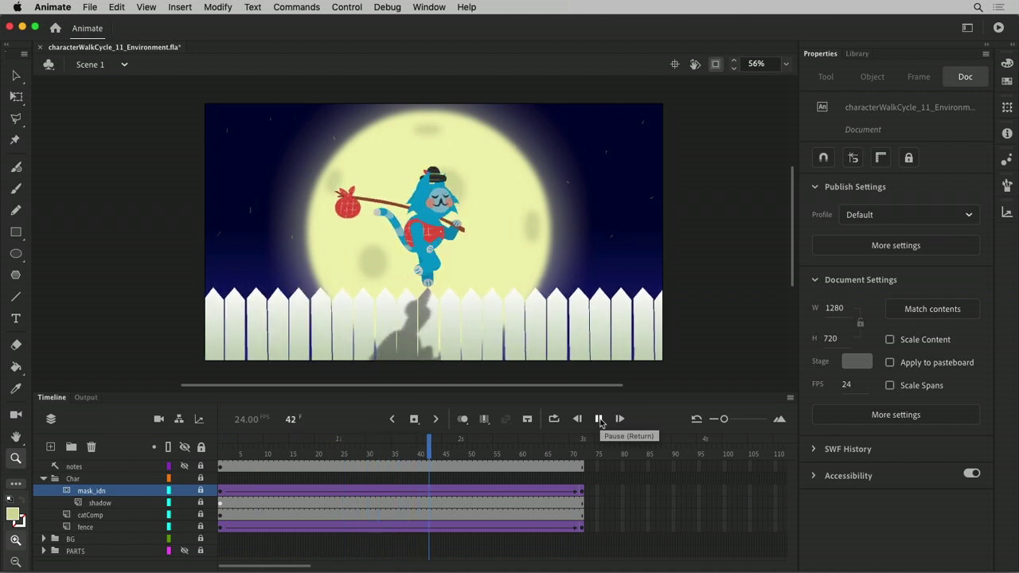
pyautogui.click(598, 419)
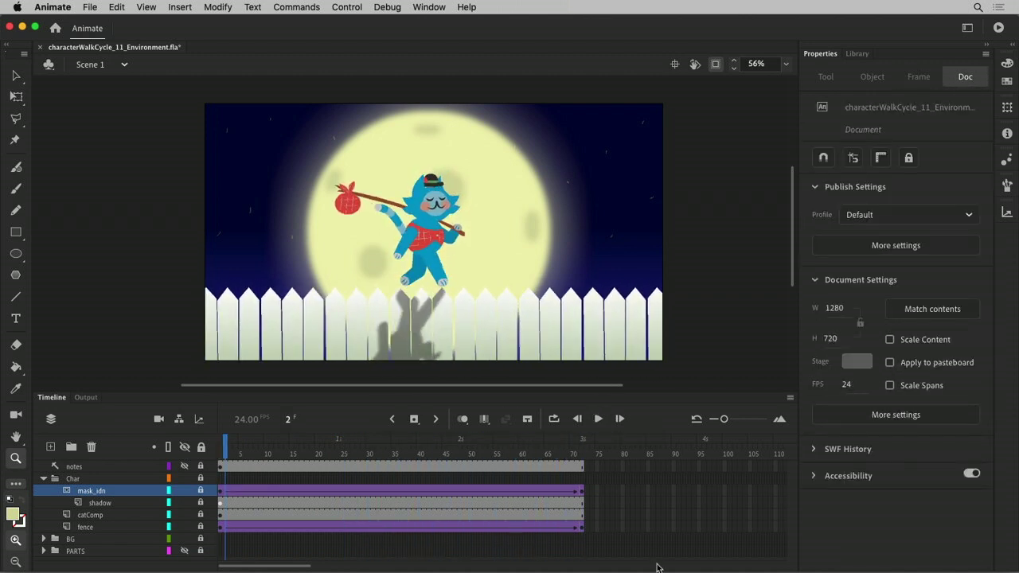